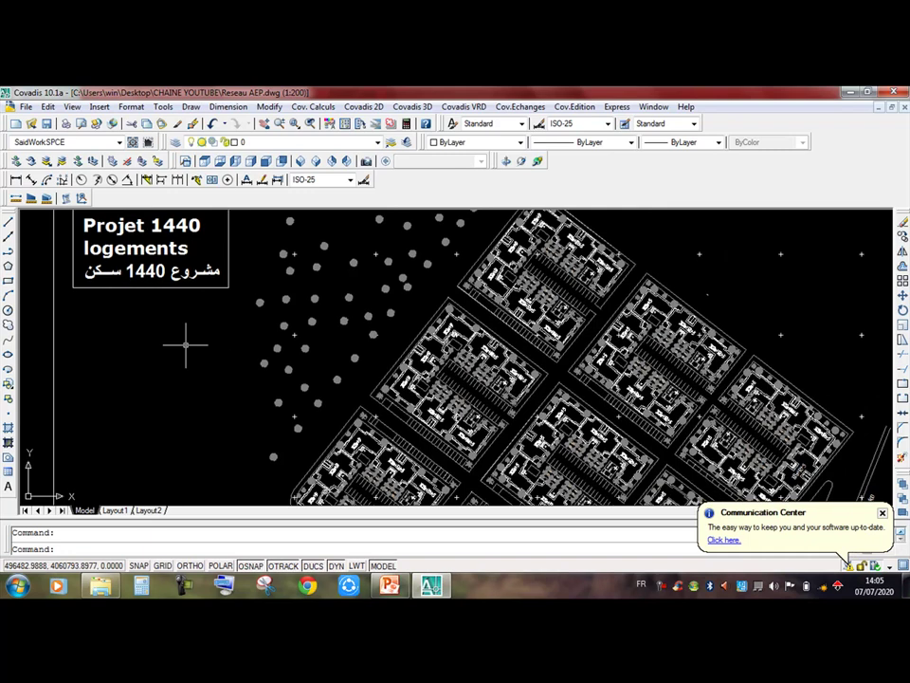
Step: Examine the overall site plan of the 1440-dwelling project, covering the housing blocks, market, school, park and existing DN400 pipe
middle_click_drag(143, 258, 4, 166)
middle_click_drag(456, 377, 367, 297)
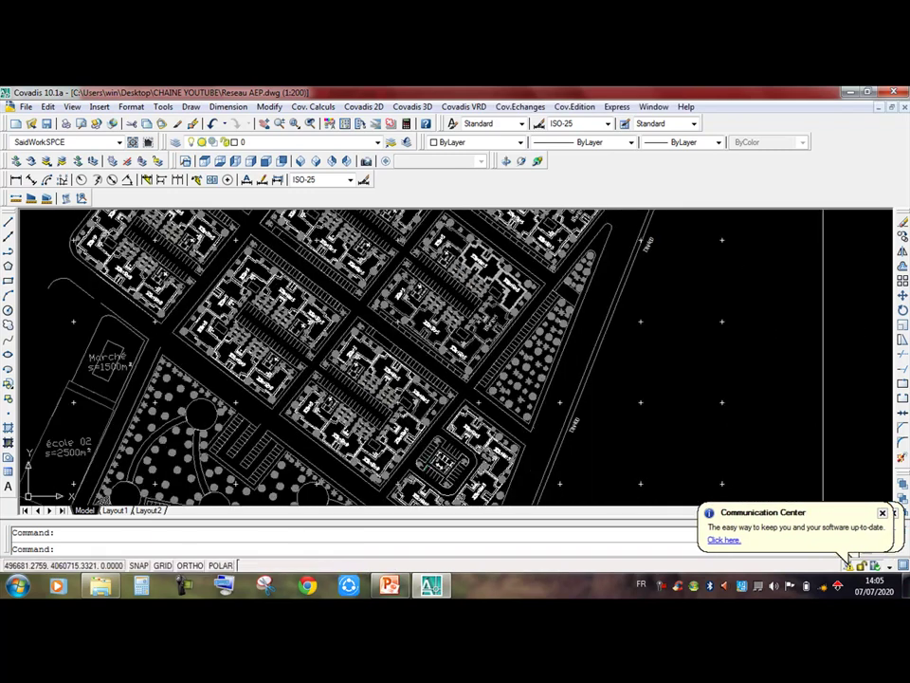
scroll(455, 358, "down", 4)
scroll(474, 389, "up", 5)
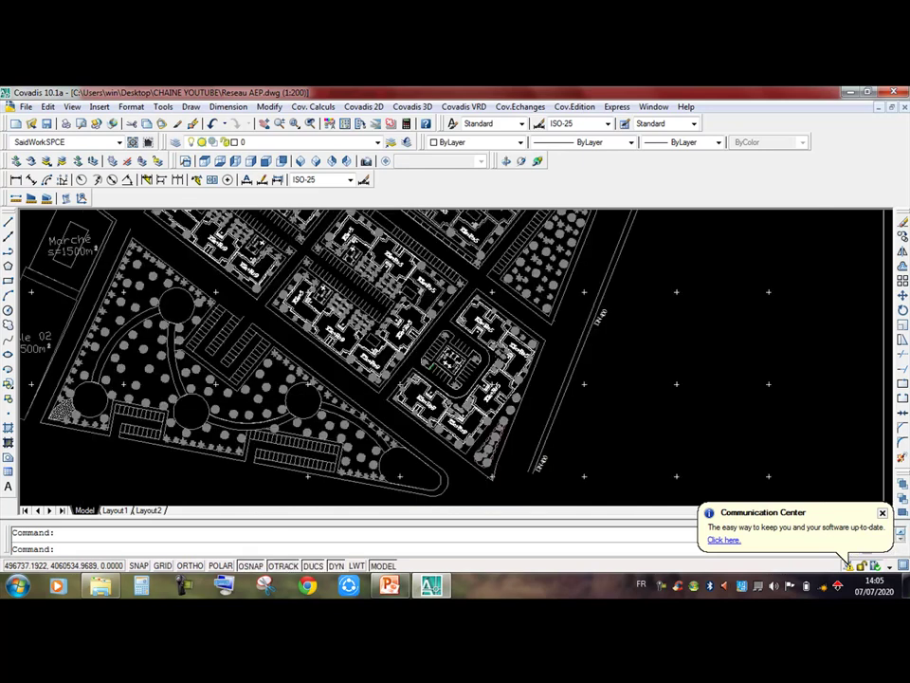
mouse_move(518, 319)
middle_mouse_down()
mouse_move(489, 390)
mouse_move(485, 449)
middle_mouse_up()
mouse_move(270, 241)
middle_mouse_down()
mouse_move(372, 336)
mouse_move(316, 273)
middle_mouse_up()
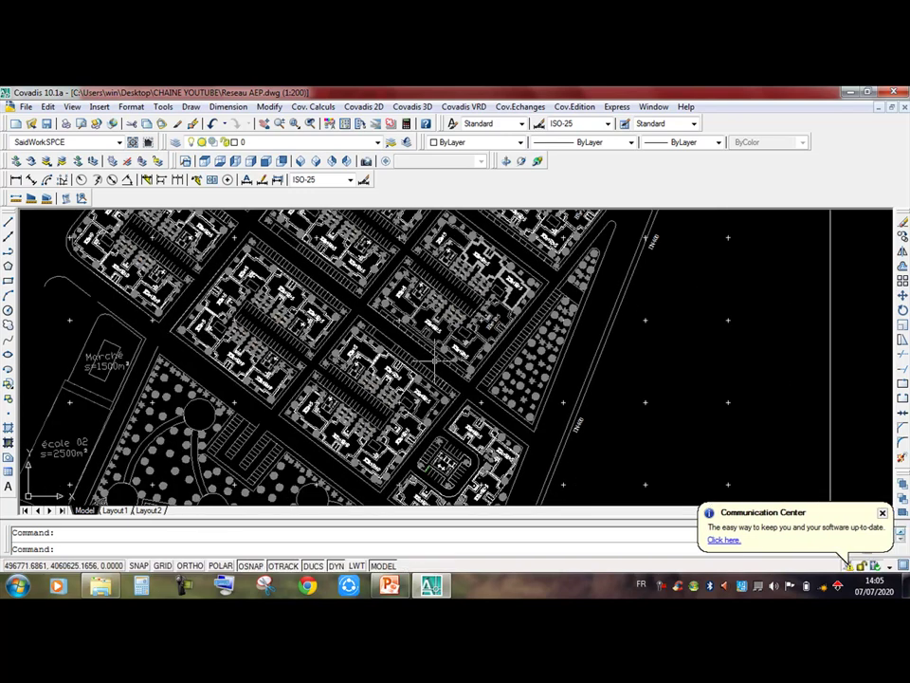
mouse_move(280, 427)
middle_mouse_down()
mouse_move(257, 361)
mouse_move(300, 387)
mouse_move(325, 425)
middle_mouse_up()
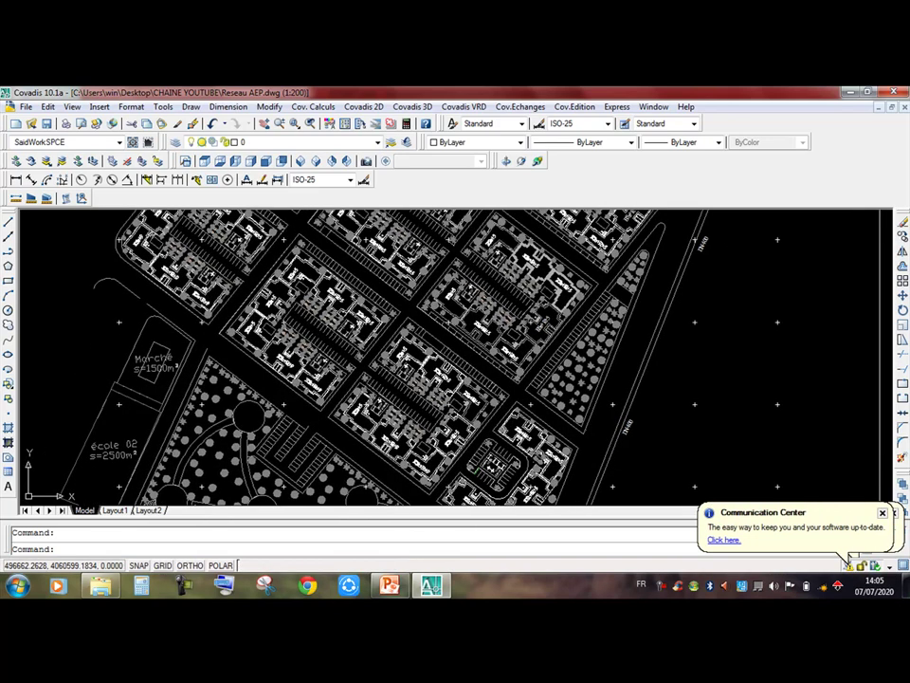
scroll(382, 338, "down", 2)
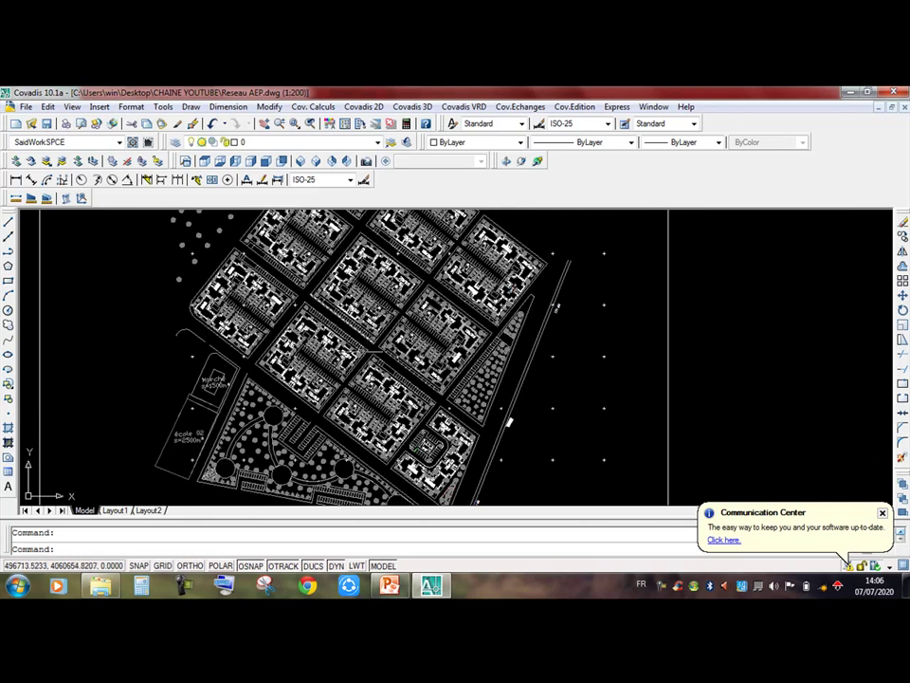
middle_click_drag(370, 359, 361, 340)
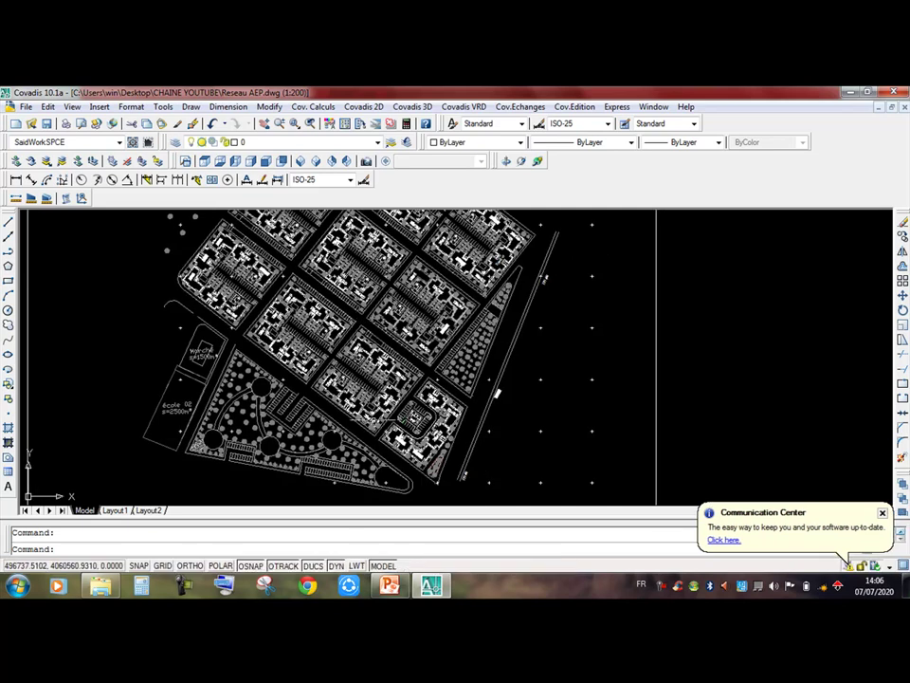
middle_click_drag(460, 320, 470, 343)
middle_click_drag(411, 286, 401, 301)
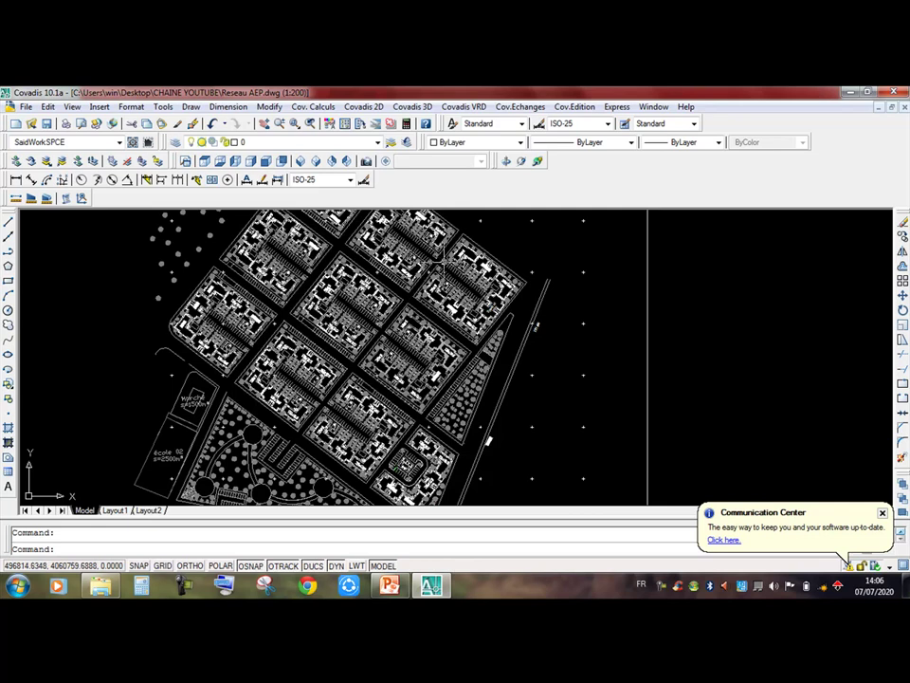
Step: Examine the building blocks and the roads between them, down to the corner block and the street beside the park
scroll(455, 270, "up", 3)
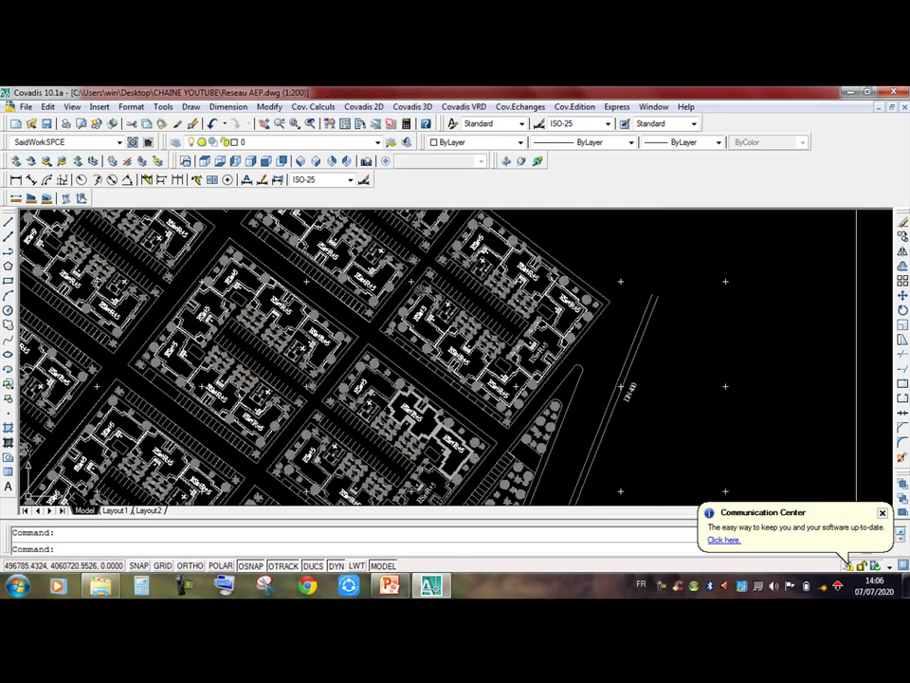
mouse_move(328, 368)
middle_mouse_down()
mouse_move(359, 316)
mouse_move(478, 386)
middle_mouse_up()
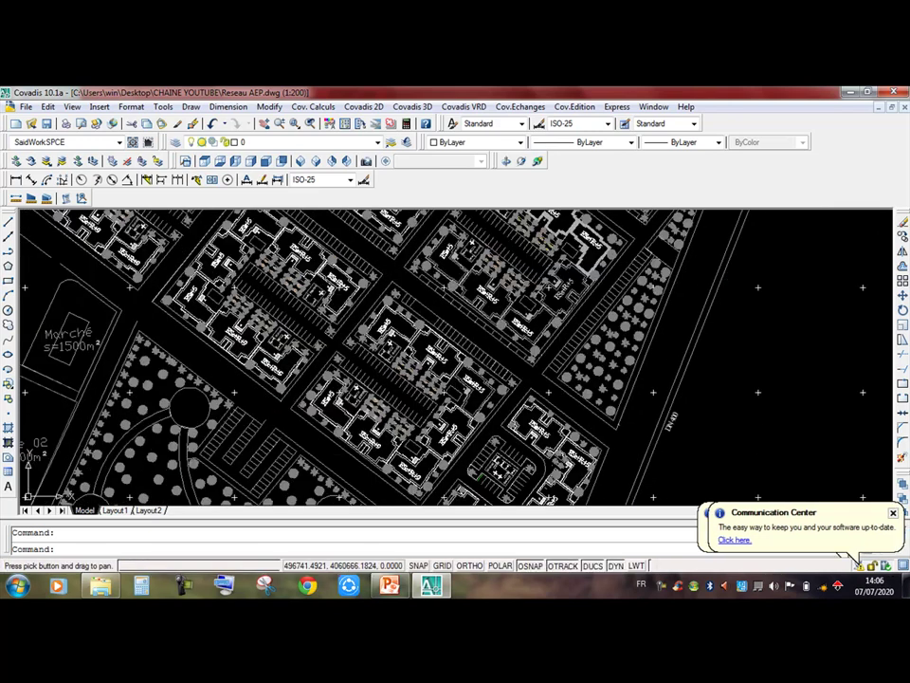
middle_click_drag(334, 345, 342, 285)
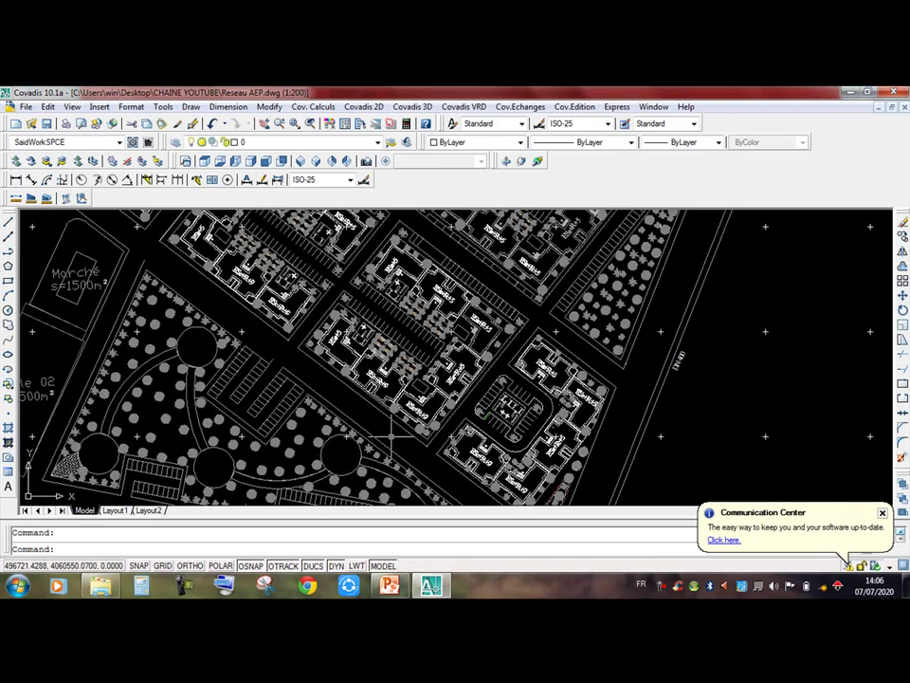
scroll(391, 436, "up", 2)
middle_click_drag(417, 455, 419, 403)
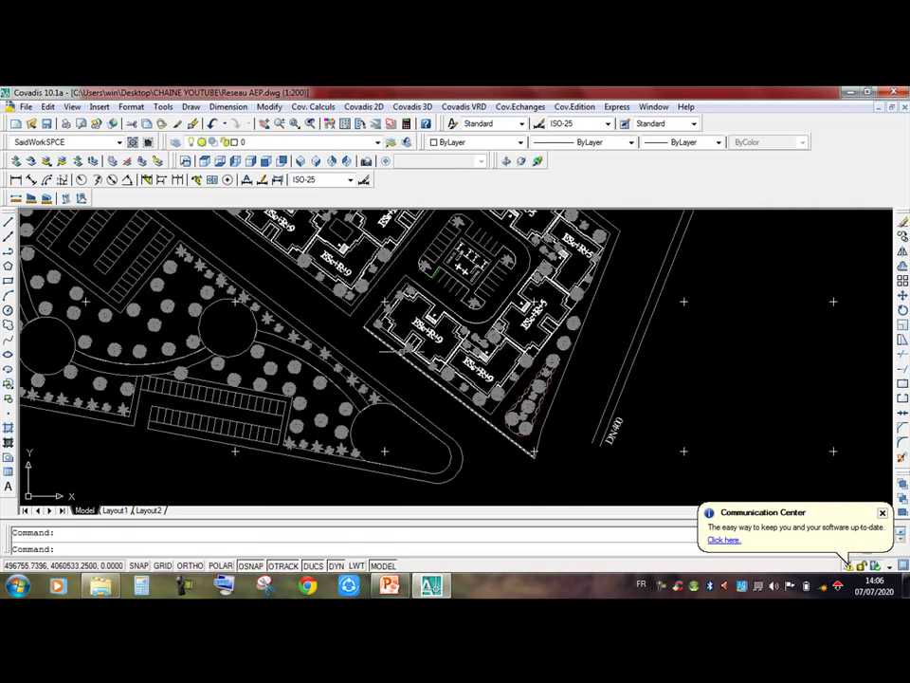
scroll(351, 316, "up", 5)
scroll(363, 318, "down", 7)
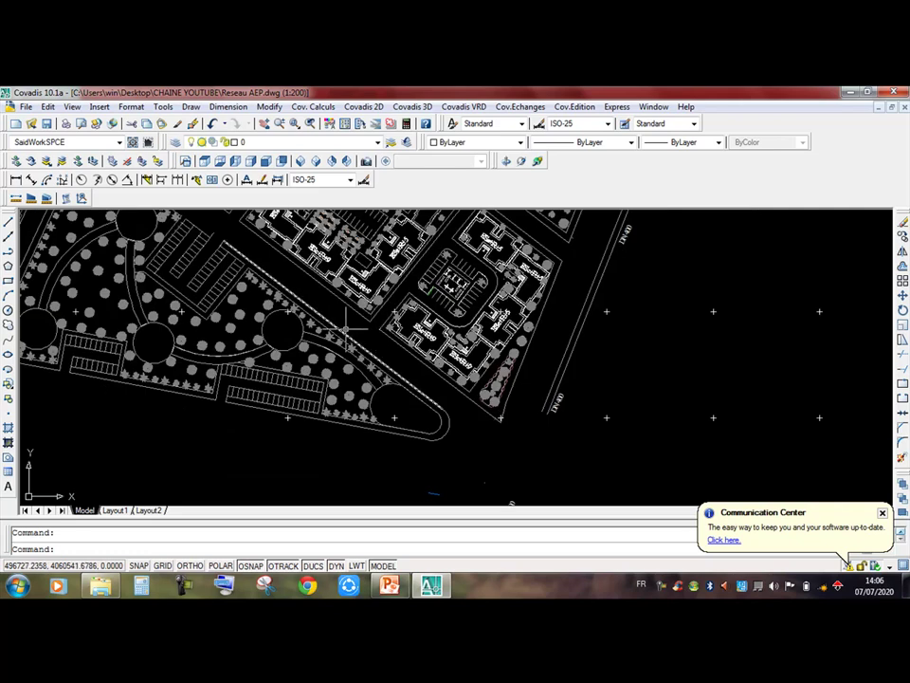
middle_click_drag(377, 326, 370, 307)
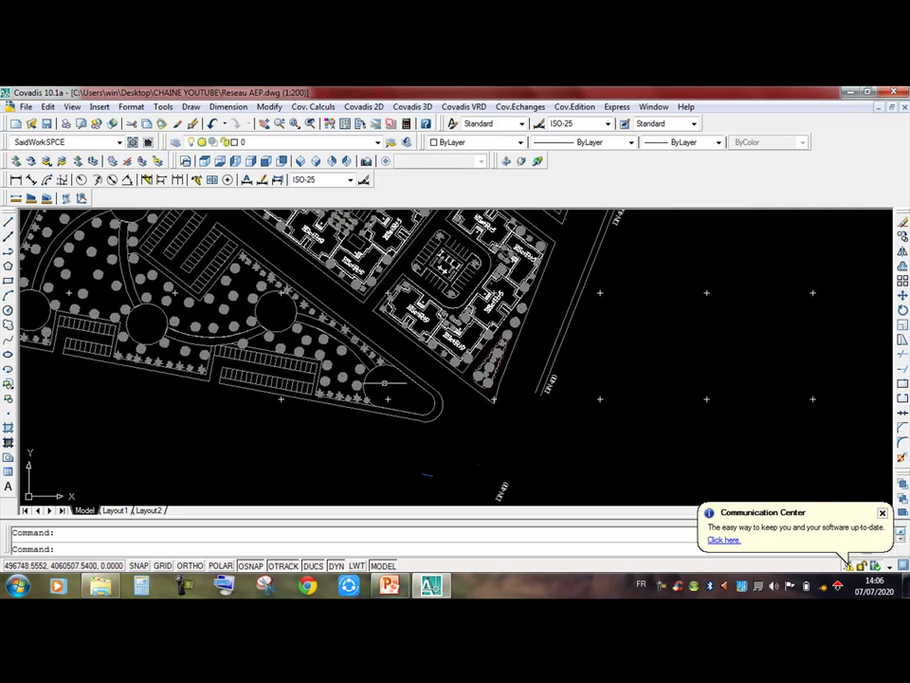
scroll(368, 366, "down", 3)
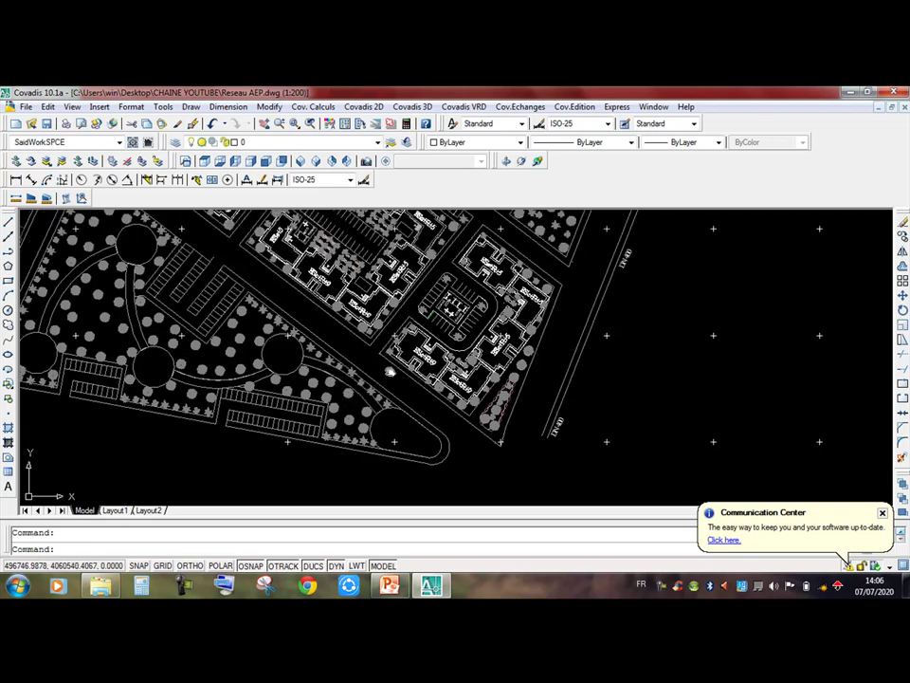
scroll(315, 385, "down", 3)
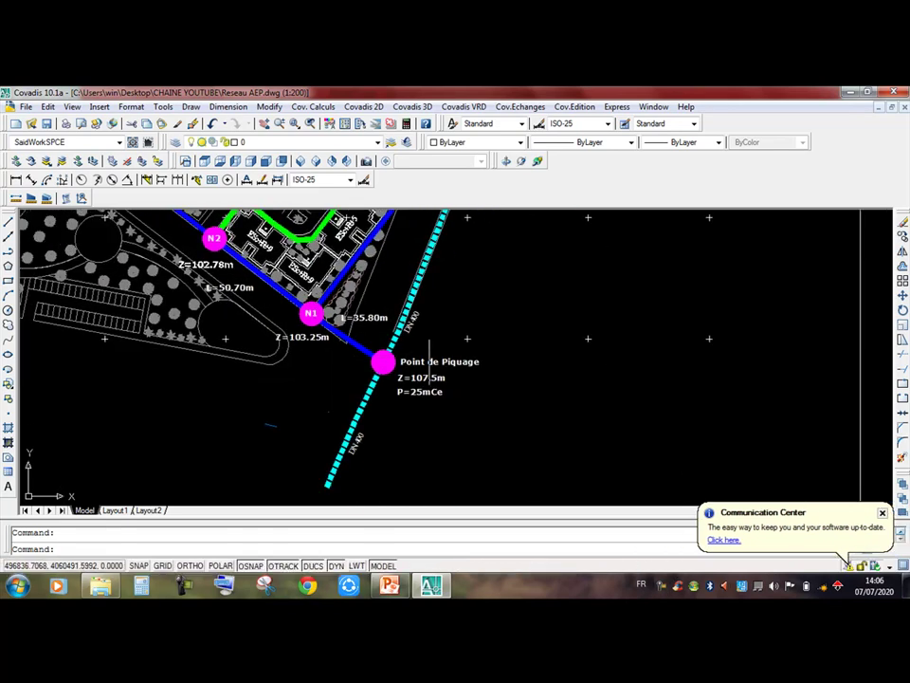
Step: Inspect the tapping point (Point de Piquage) on the DN400 pipe and its connection to node N1, including elevation, pressure and length labels
scroll(399, 358, "down", 2)
middle_click_drag(400, 359, 371, 420)
scroll(416, 290, "down", 3)
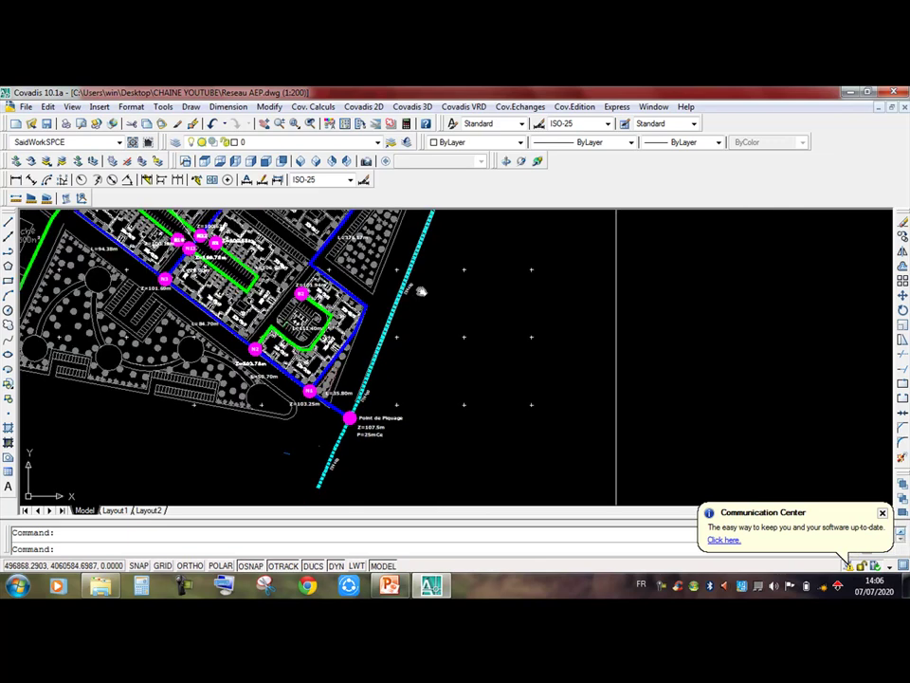
mouse_move(380, 341)
middle_mouse_down()
mouse_move(376, 318)
mouse_move(392, 306)
mouse_move(408, 245)
middle_mouse_up()
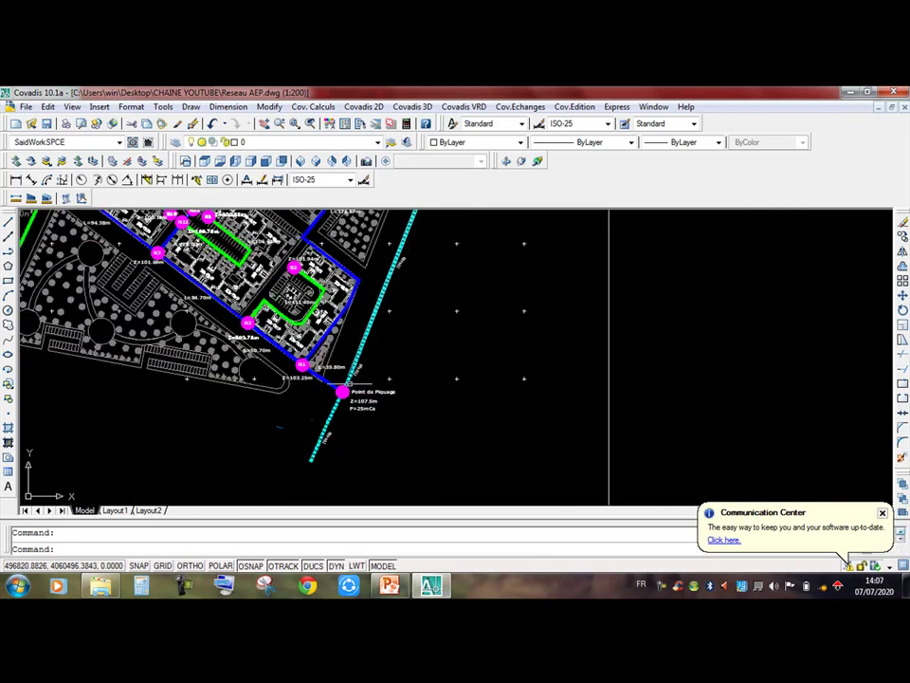
scroll(284, 399, "up", 5)
mouse_move(361, 378)
middle_mouse_down()
mouse_move(389, 404)
mouse_move(416, 483)
mouse_move(399, 457)
middle_mouse_up()
scroll(388, 404, "down", 2)
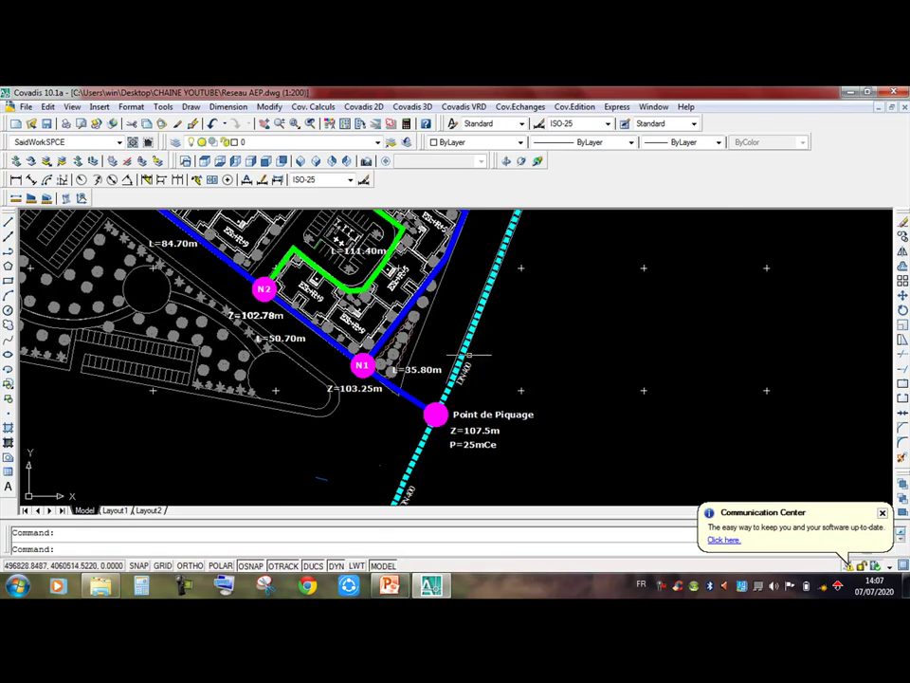
scroll(445, 384, "up", 3)
scroll(442, 359, "down", 4)
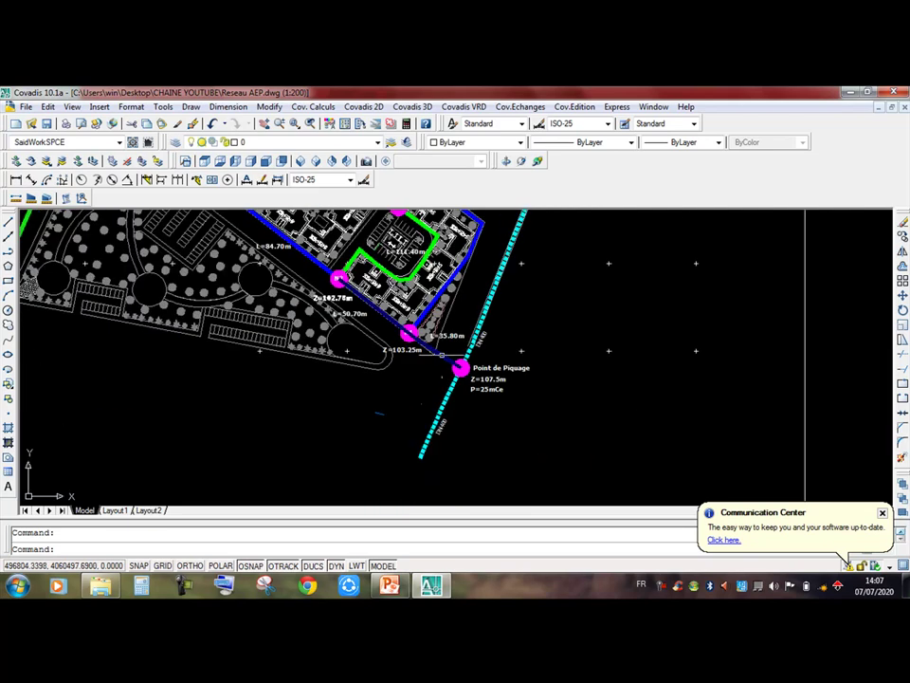
Step: Examine the blue main water loop and the green branches inside the blocks, focusing on the branch between nodes N6 and B7
middle_click_drag(442, 360, 444, 495)
scroll(441, 389, "down", 2)
scroll(444, 495, "down", 2)
scroll(444, 493, "up", 1)
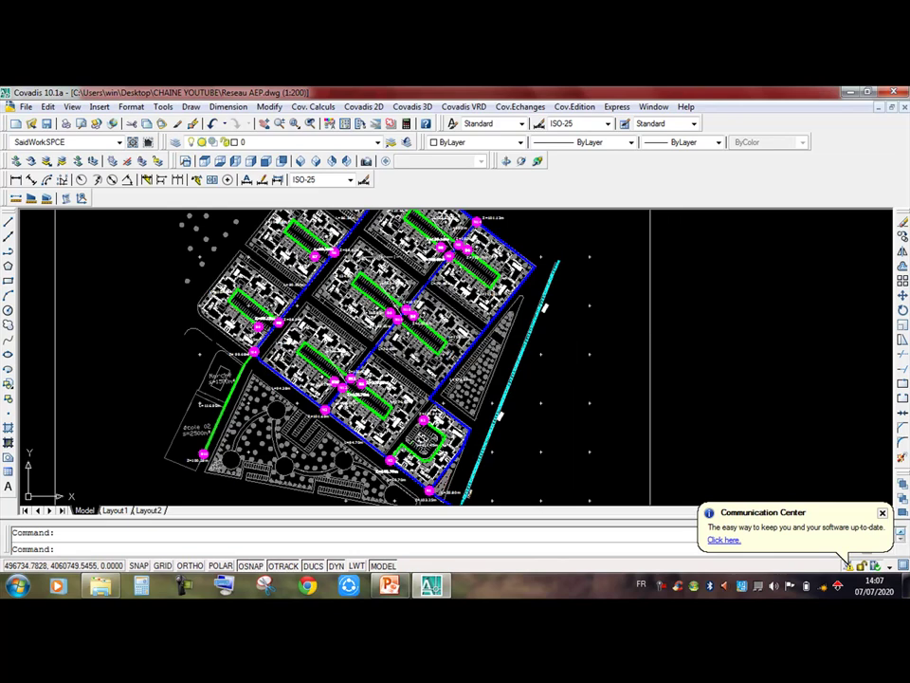
middle_click_drag(288, 259, 316, 325)
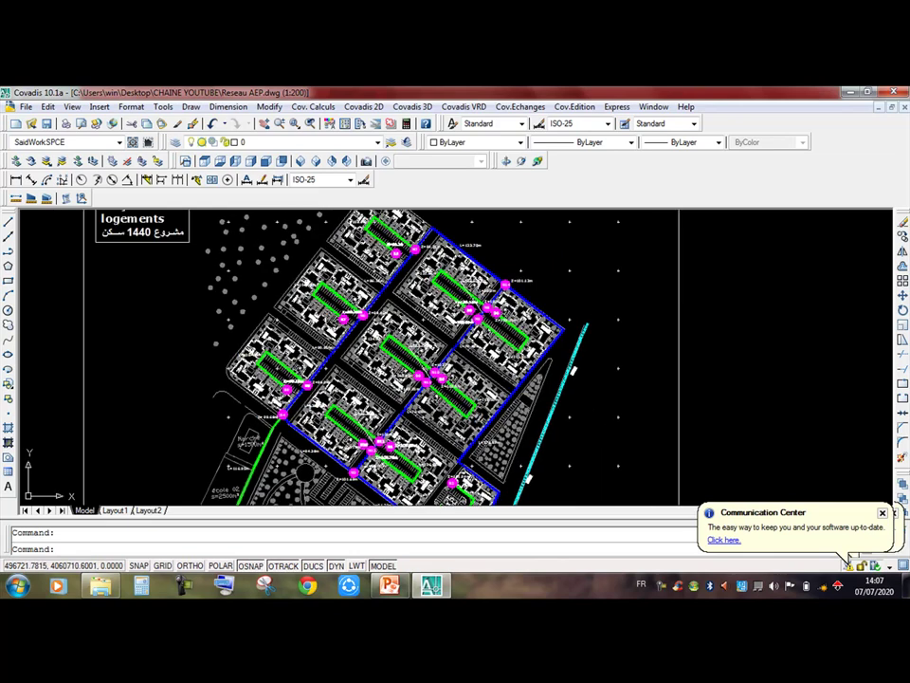
mouse_move(489, 351)
middle_mouse_down()
mouse_move(394, 347)
mouse_move(386, 428)
mouse_move(440, 470)
middle_mouse_up()
scroll(394, 347, "up", 2)
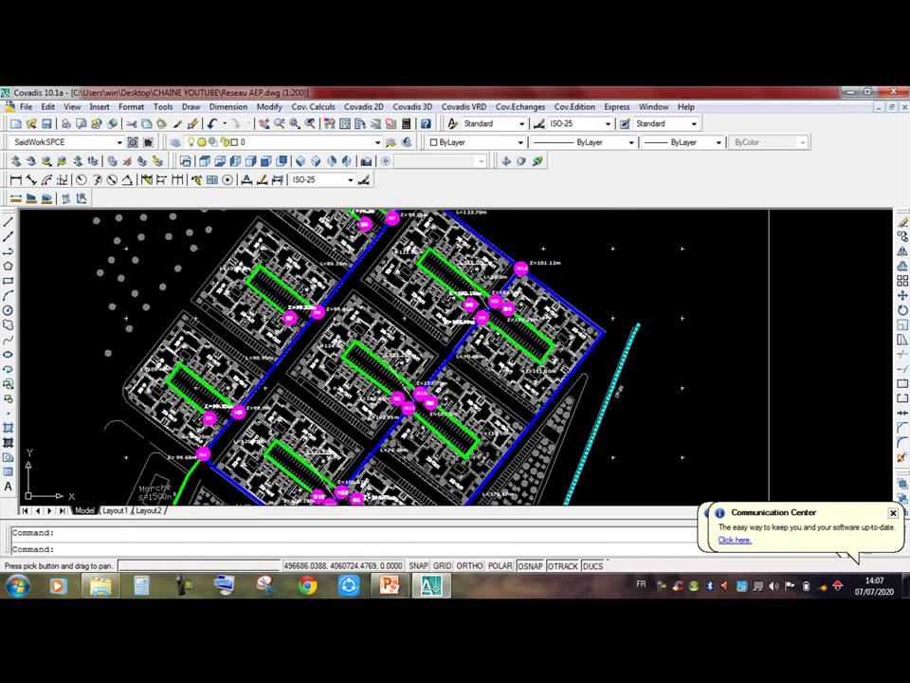
scroll(240, 278, "up", 4)
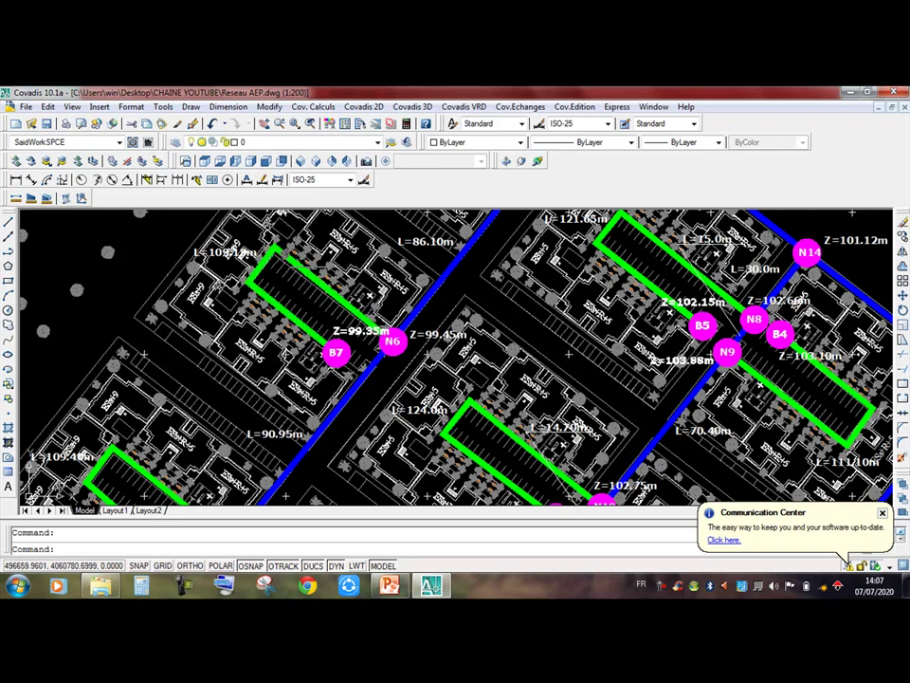
scroll(417, 303, "up", 2)
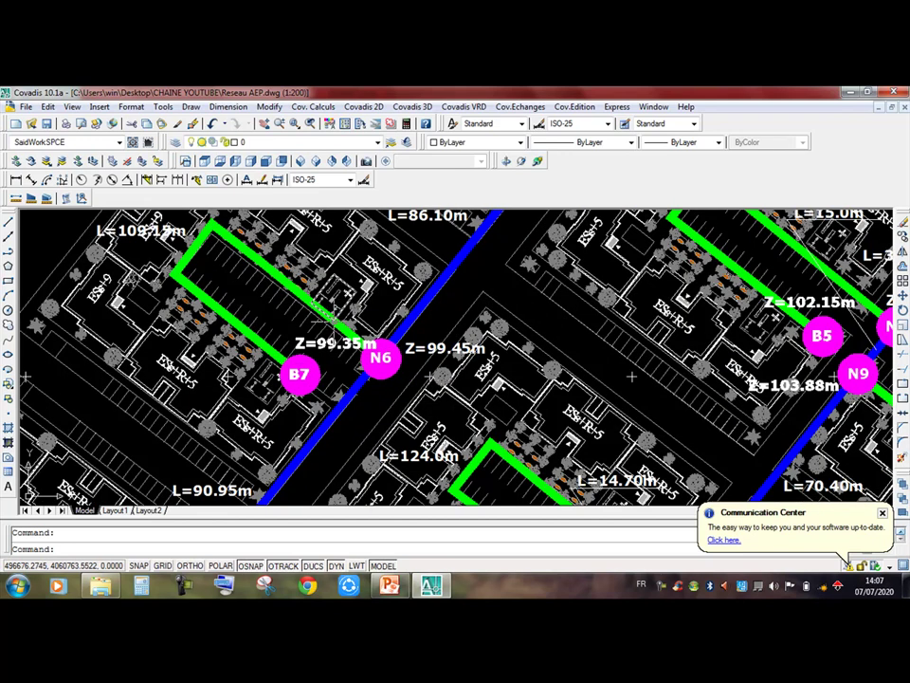
middle_click_drag(351, 295, 402, 345)
scroll(308, 232, "down", 2)
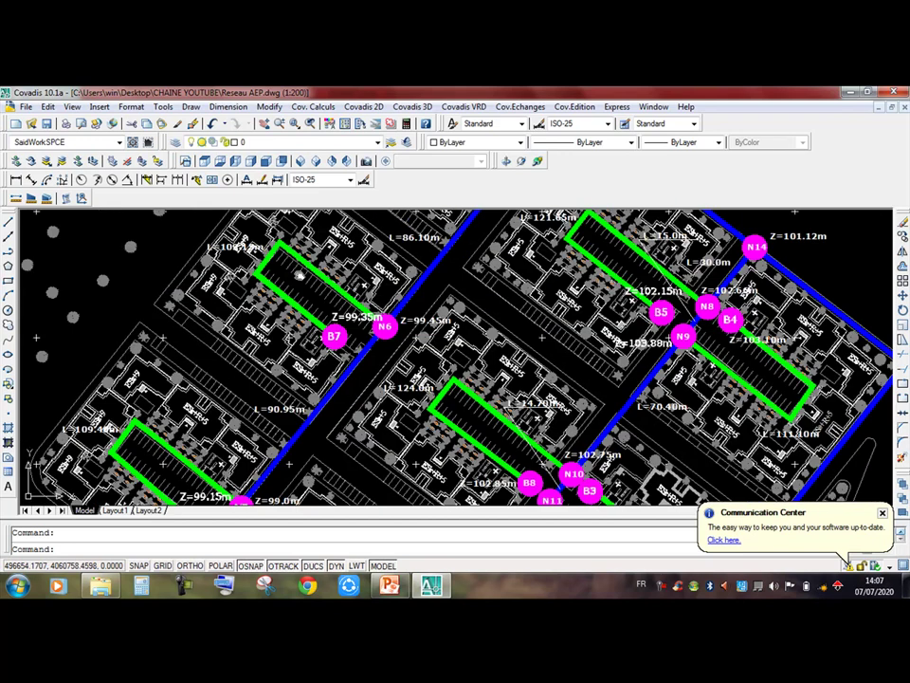
scroll(309, 268, "up", 1)
scroll(309, 268, "down", 2)
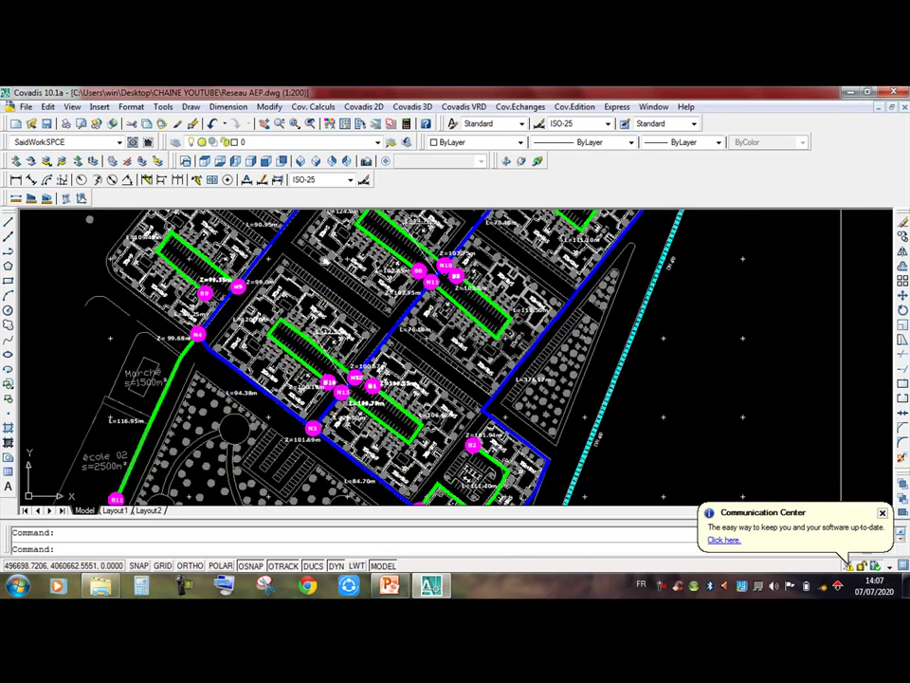
Step: Trace the main pipe from the tapping point through nodes N1, N2 and N3, checking the node elevations and section lengths
middle_click_drag(370, 379, 307, 205)
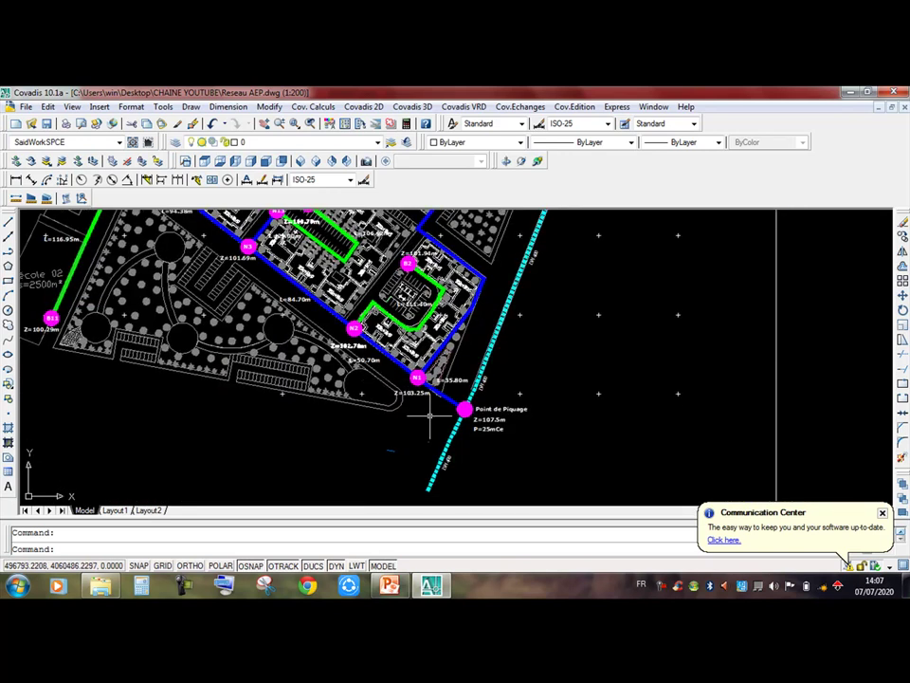
scroll(432, 408, "up", 2)
scroll(426, 384, "up", 3)
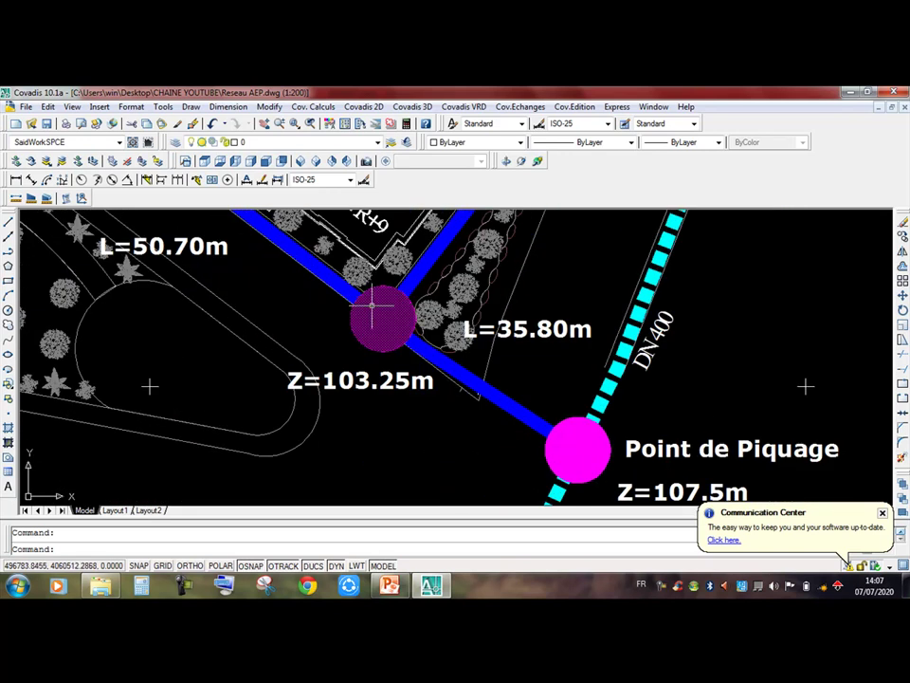
scroll(351, 460, "down", 3)
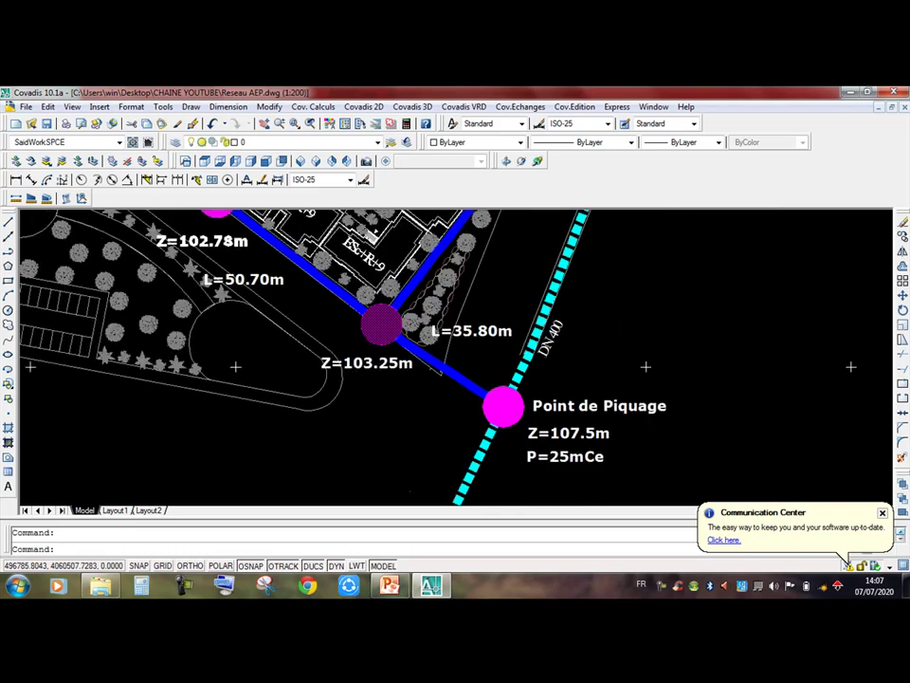
scroll(376, 426, "up", 3)
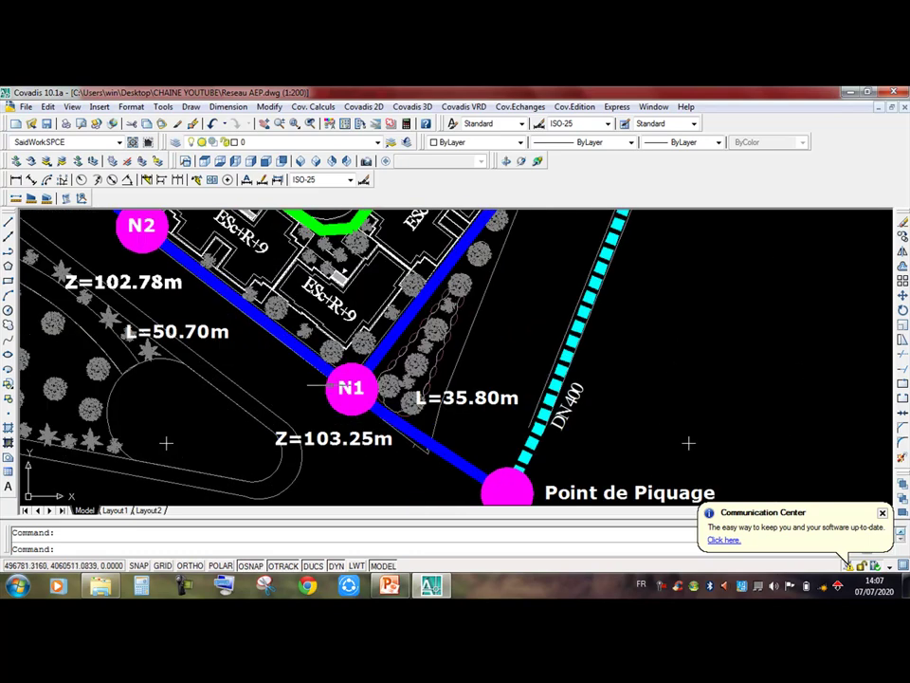
middle_click_drag(350, 383, 325, 263)
scroll(326, 263, "down", 2)
scroll(387, 296, "down", 1)
mouse_move(387, 297)
middle_mouse_down()
mouse_move(481, 395)
mouse_move(576, 452)
mouse_move(709, 505)
middle_mouse_up()
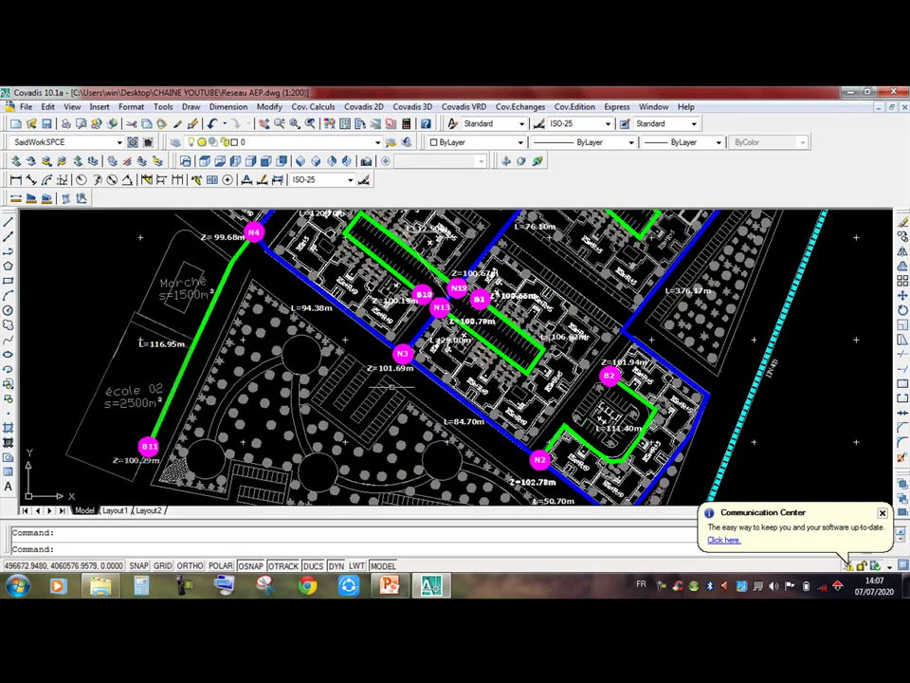
Step: Inspect the green branch between nodes N2 and B2 around the corner block's parking area and select its polyline
middle_click_drag(509, 354, 329, 402)
scroll(384, 362, "up", 2)
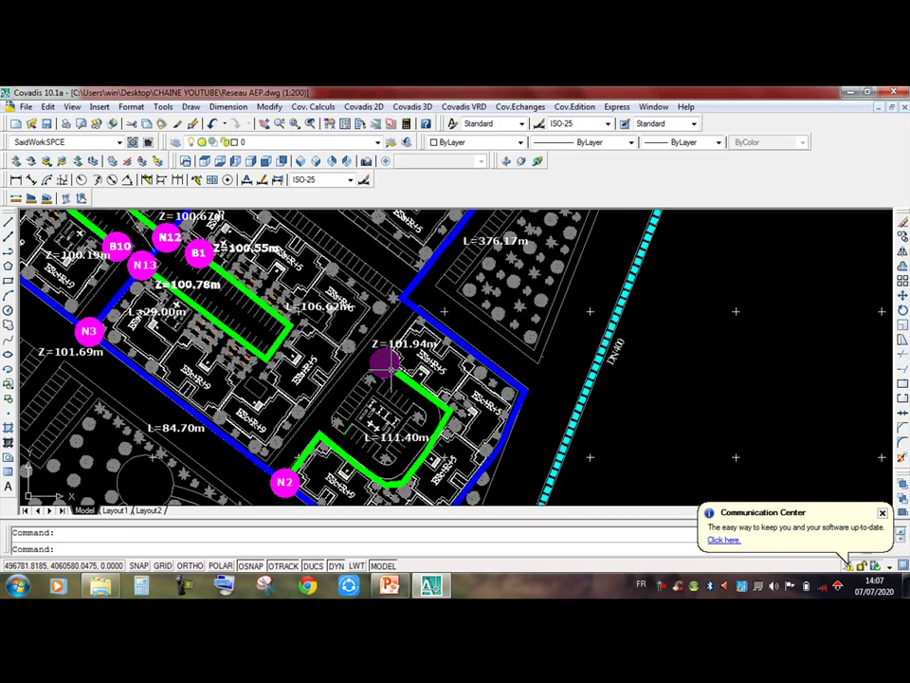
middle_click_drag(384, 361, 338, 202)
scroll(369, 337, "up", 3)
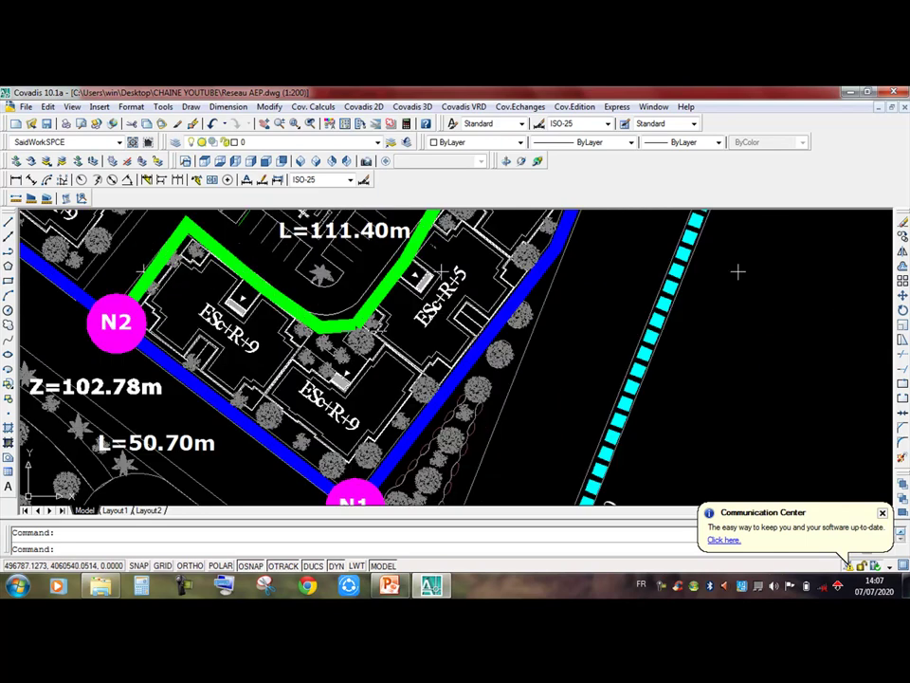
middle_click_drag(362, 276, 431, 376)
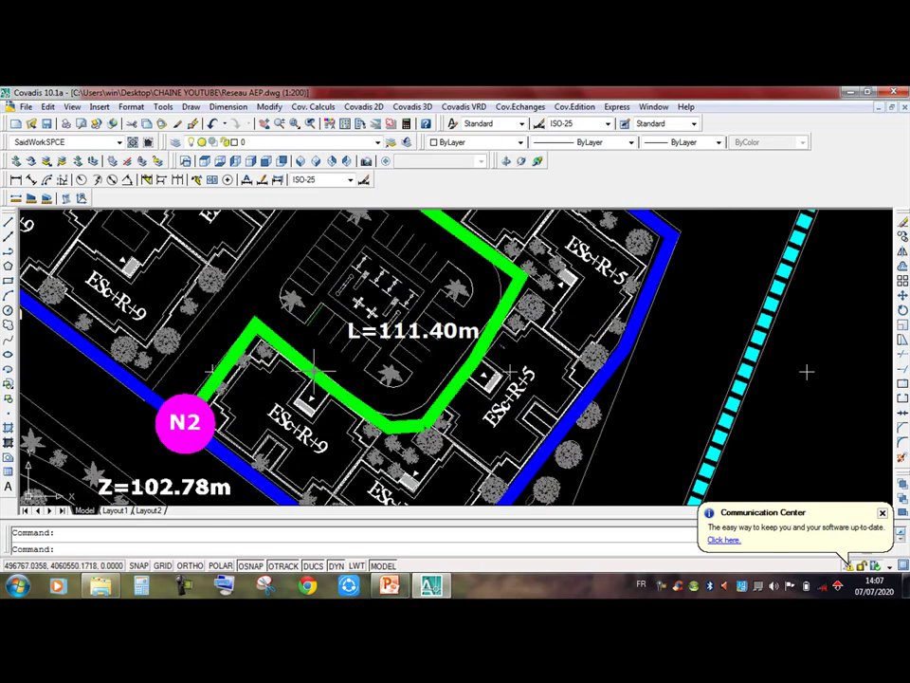
left_click(315, 368)
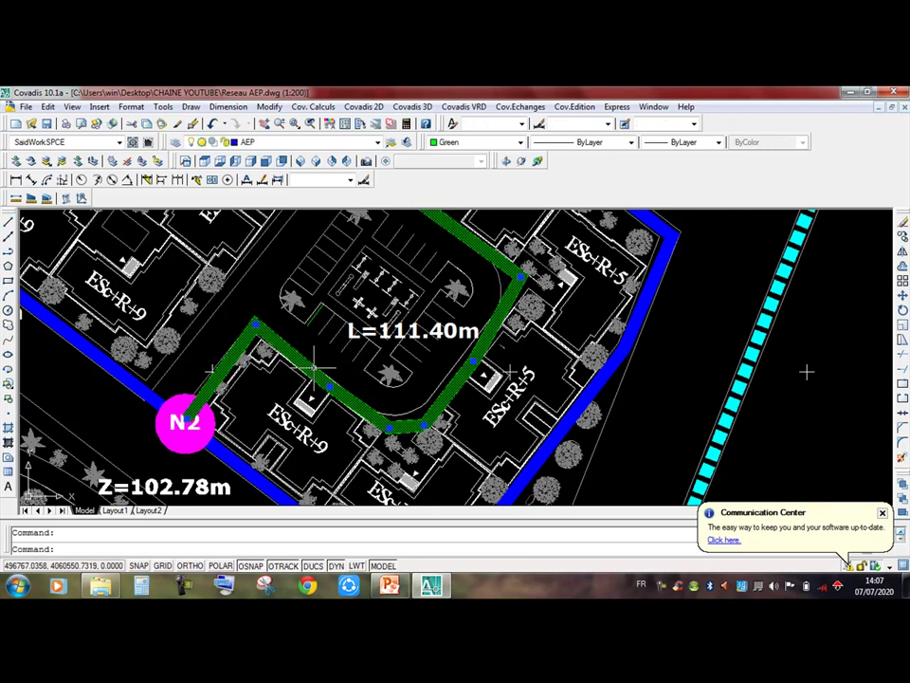
Step: List the properties of the selected green branch between nodes N2 and B2 to check its polyline length
type("ls")
key("Return")
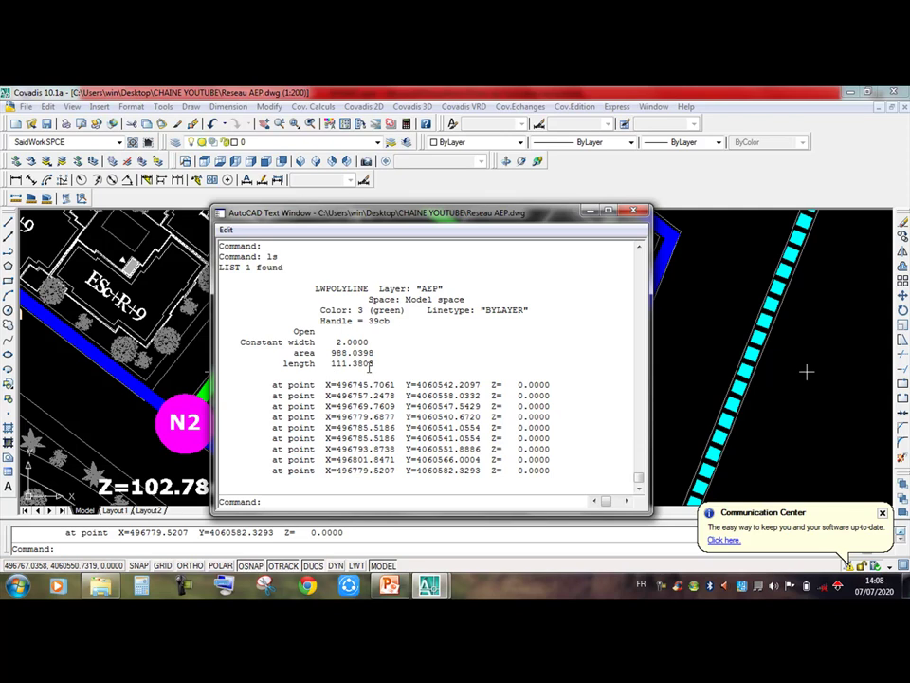
left_click(633, 210)
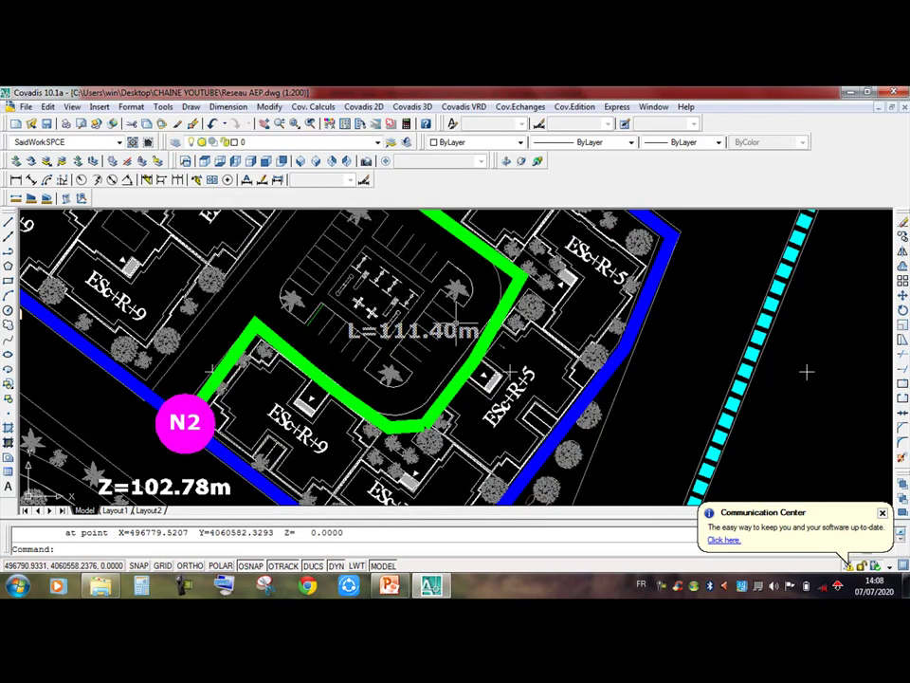
Step: Examine the main line from N3 to the junction of N13 and N12, including the starts of branches B10 and B1
scroll(392, 429, "down", 4)
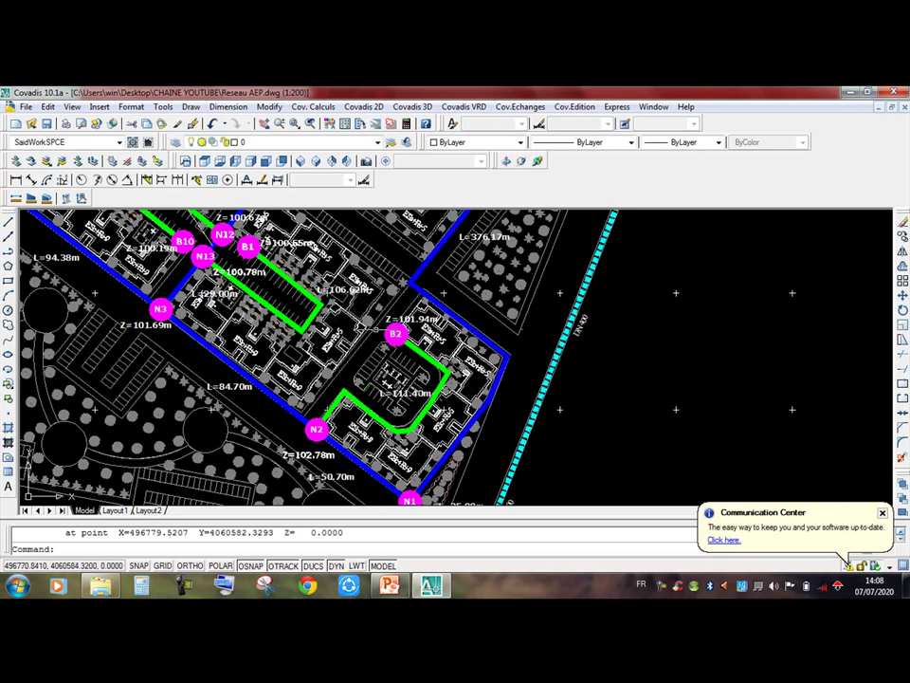
middle_click_drag(335, 243, 404, 343)
scroll(405, 343, "down", 2)
middle_click_drag(390, 293, 397, 364)
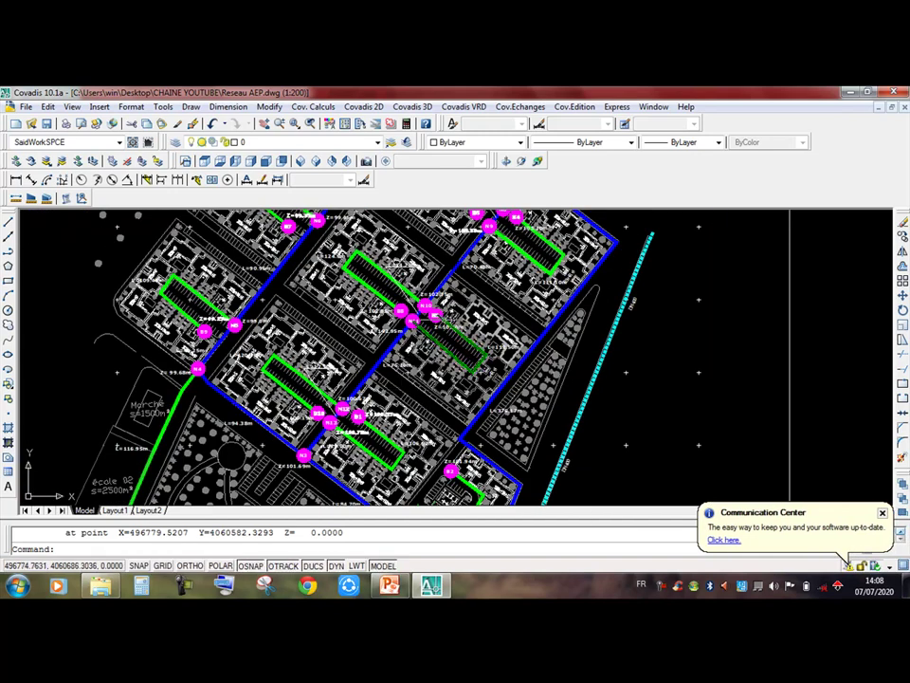
middle_click_drag(397, 398, 381, 337)
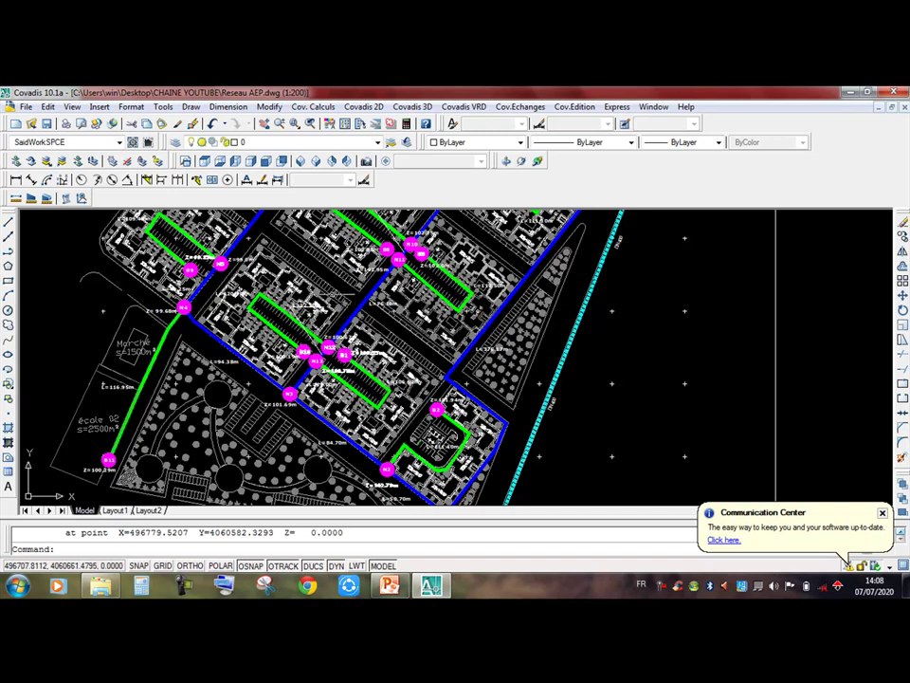
middle_click_drag(254, 232, 256, 225)
scroll(277, 423, "up", 5)
middle_click_drag(291, 353, 378, 395)
scroll(378, 390, "down", 1)
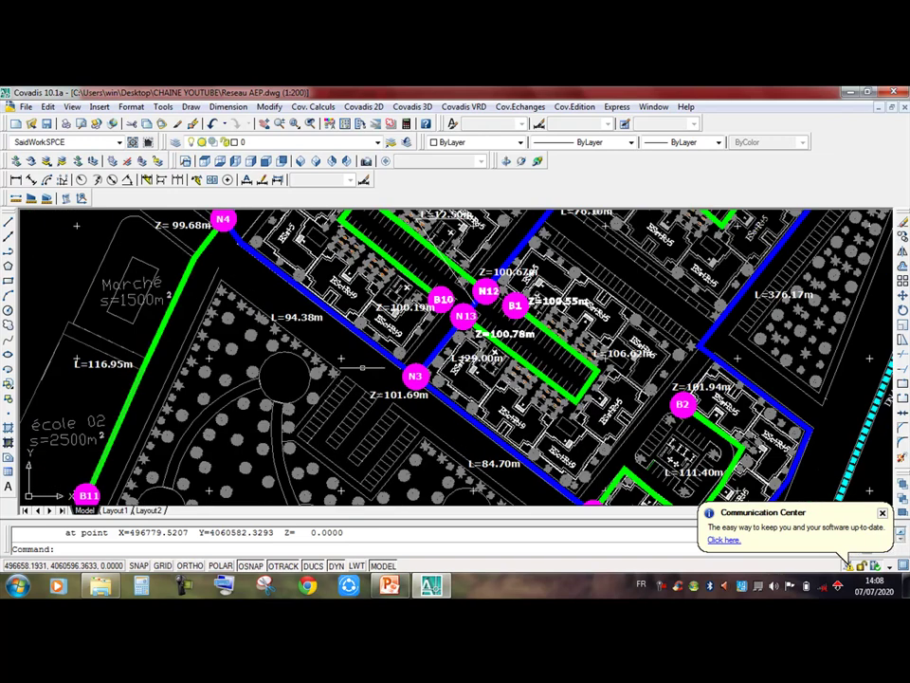
middle_click_drag(442, 299, 389, 329)
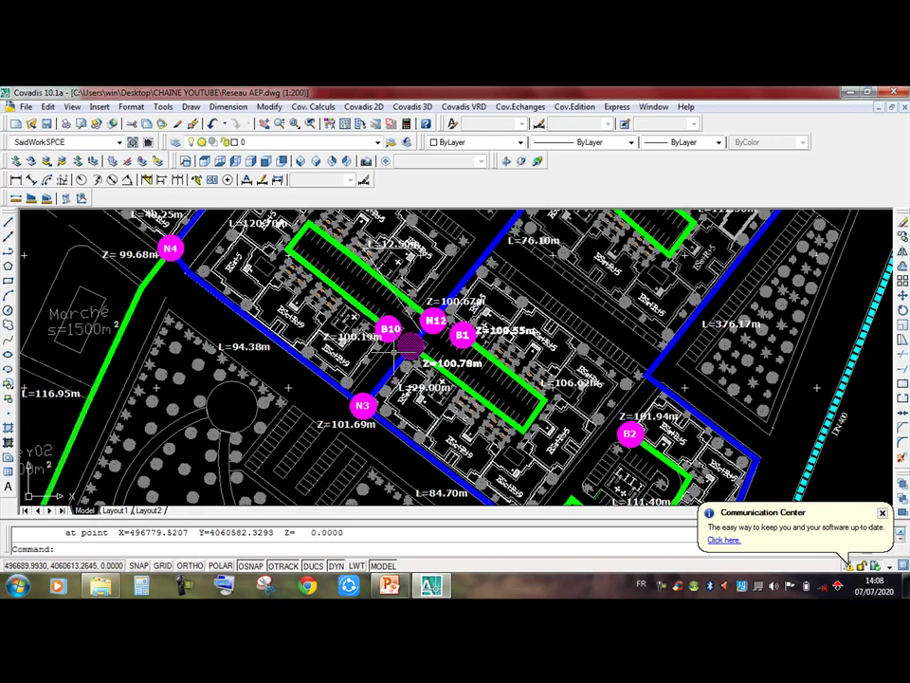
scroll(396, 346, "up", 5)
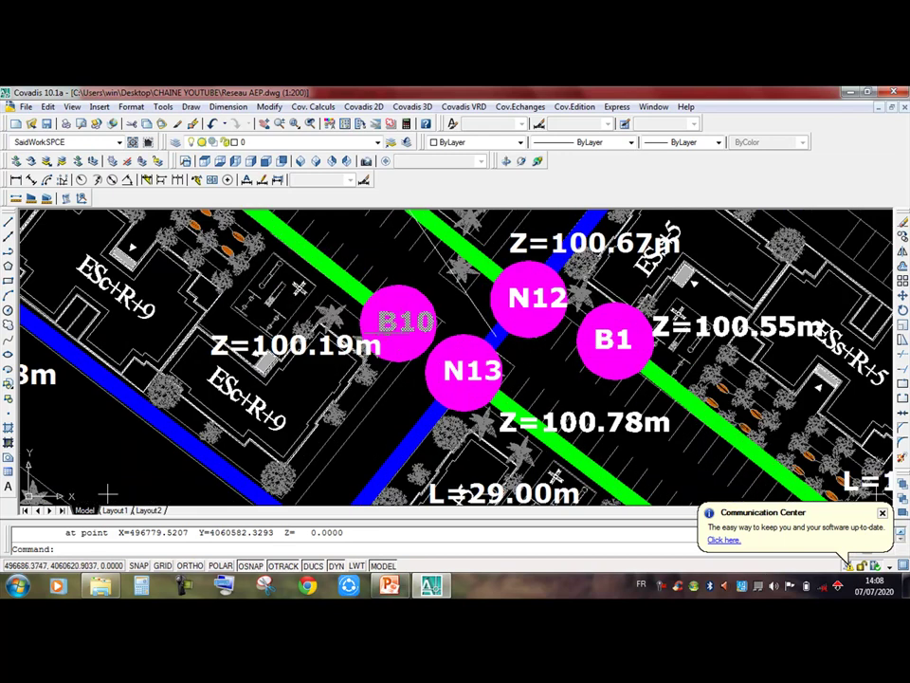
Step: Examine the main pipe section between N3 and N4 and the green branch to B11 beside the market and school plots
scroll(381, 334, "down", 6)
middle_click_drag(233, 297, 276, 327)
scroll(276, 328, "up", 2)
scroll(284, 327, "down", 5)
scroll(327, 336, "down", 2)
scroll(379, 339, "up", 5)
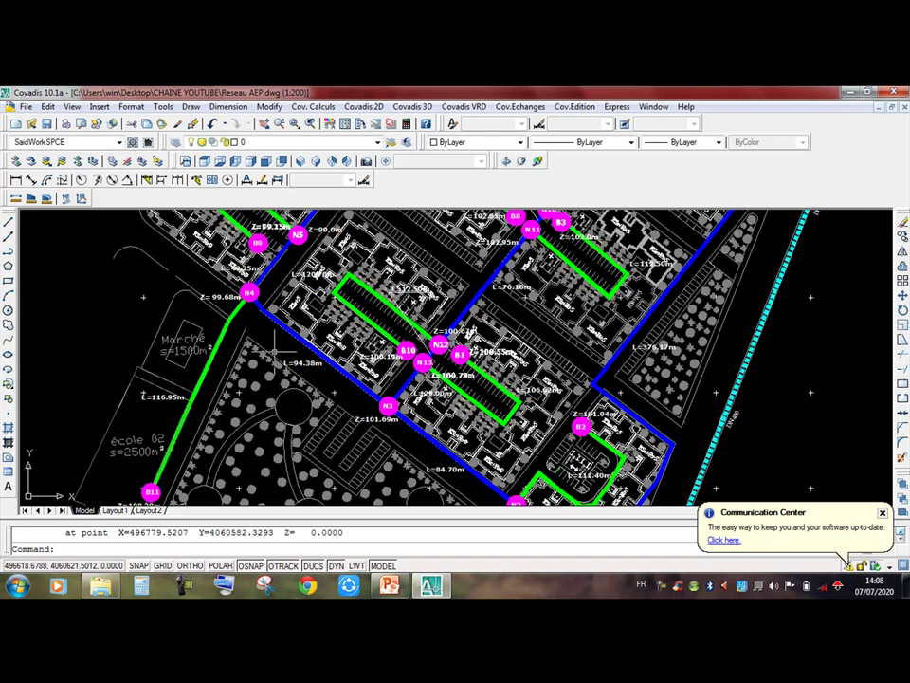
scroll(237, 364, "down", 2)
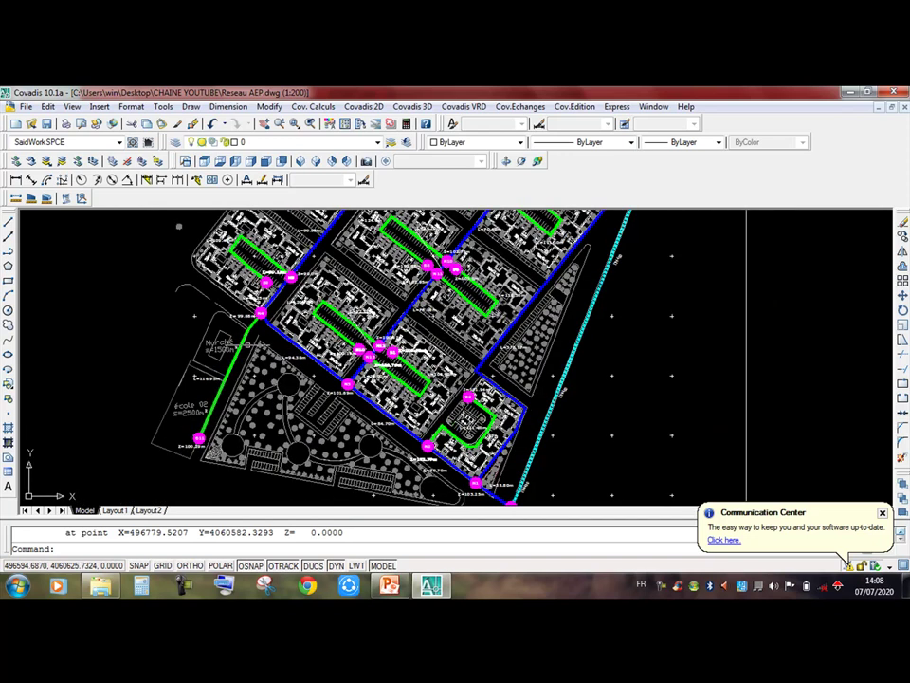
scroll(263, 317, "up", 2)
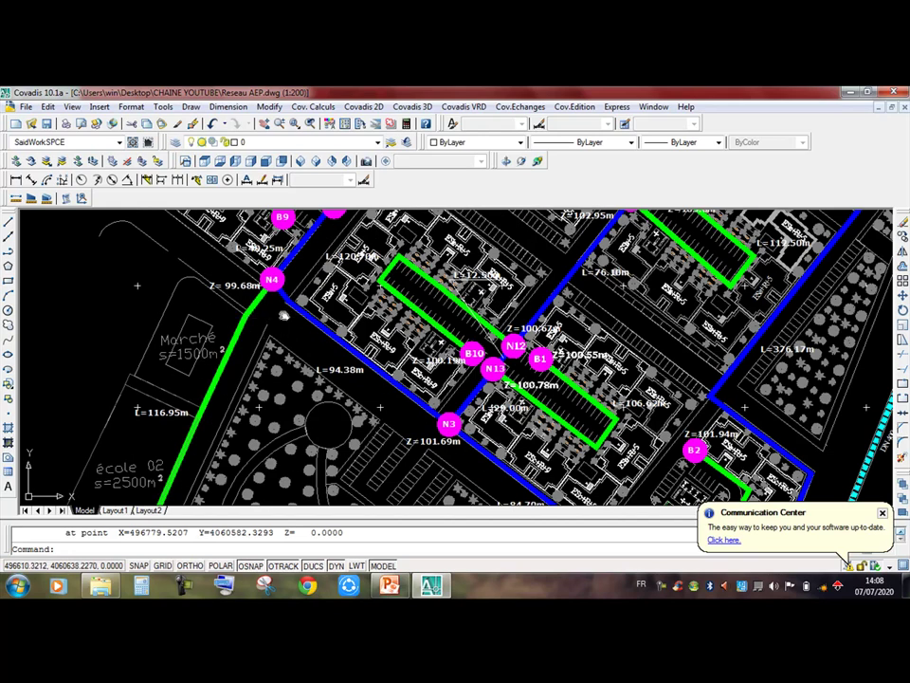
scroll(264, 318, "down", 3)
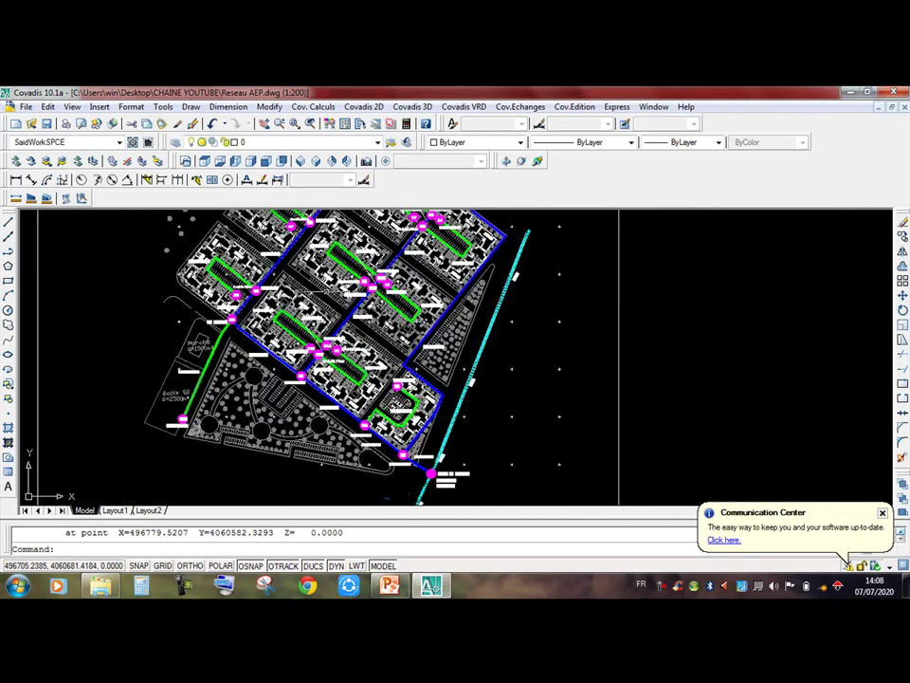
Step: Inspect the junction of N10 and N11 with branches B8 and B3, checking elevations, adjacent building labels and the section to N12
scroll(351, 327, "up", 3)
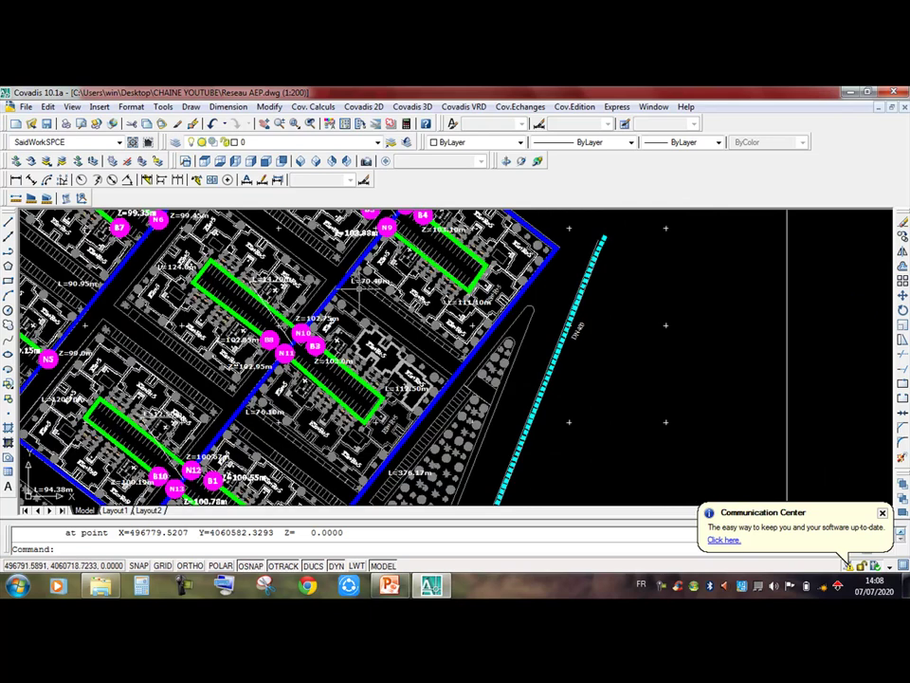
scroll(200, 334, "up", 6)
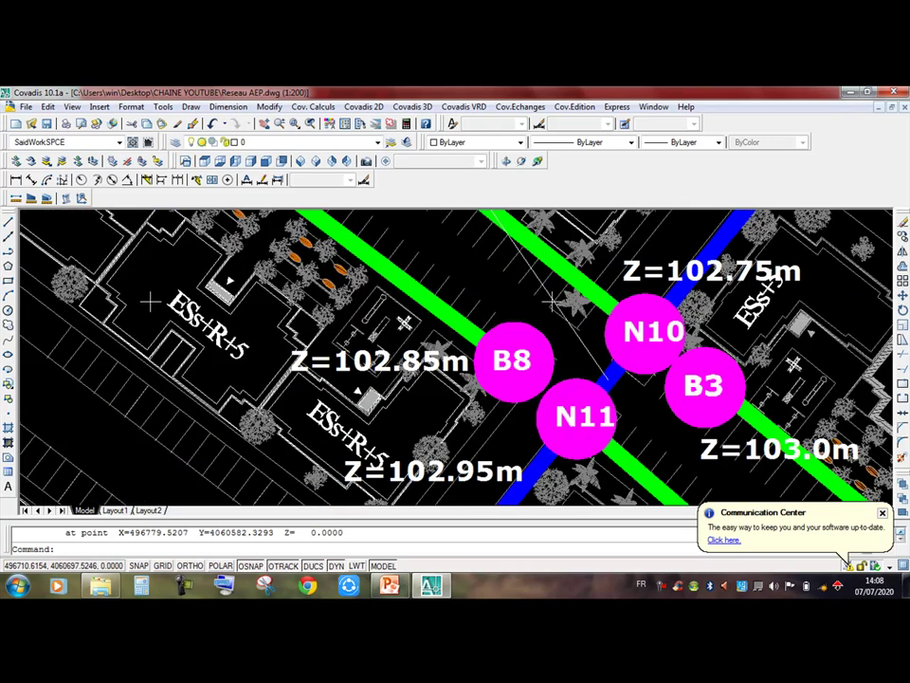
scroll(195, 343, "down", 6)
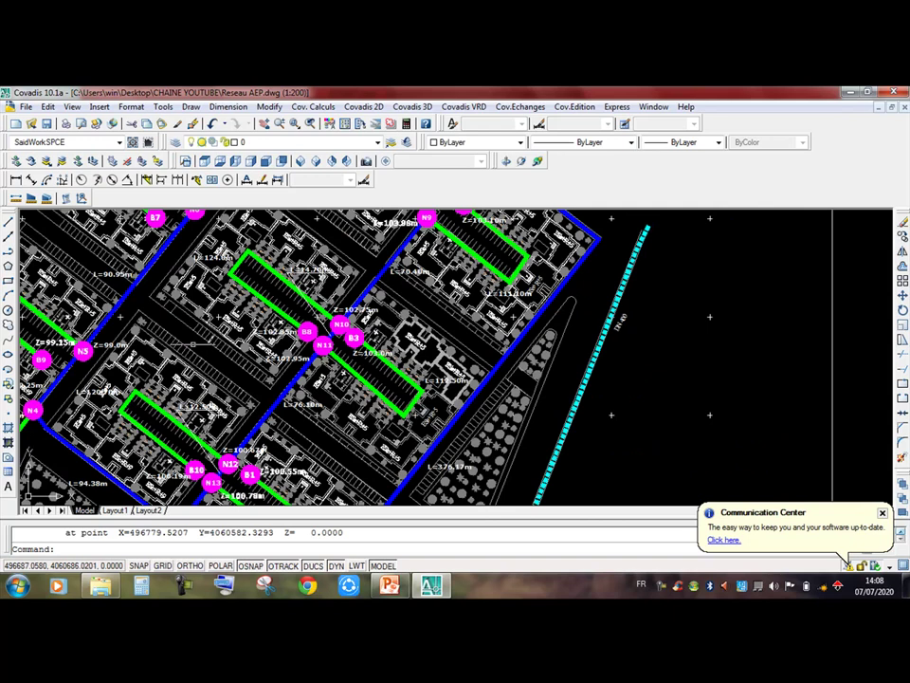
scroll(194, 342, "up", 5)
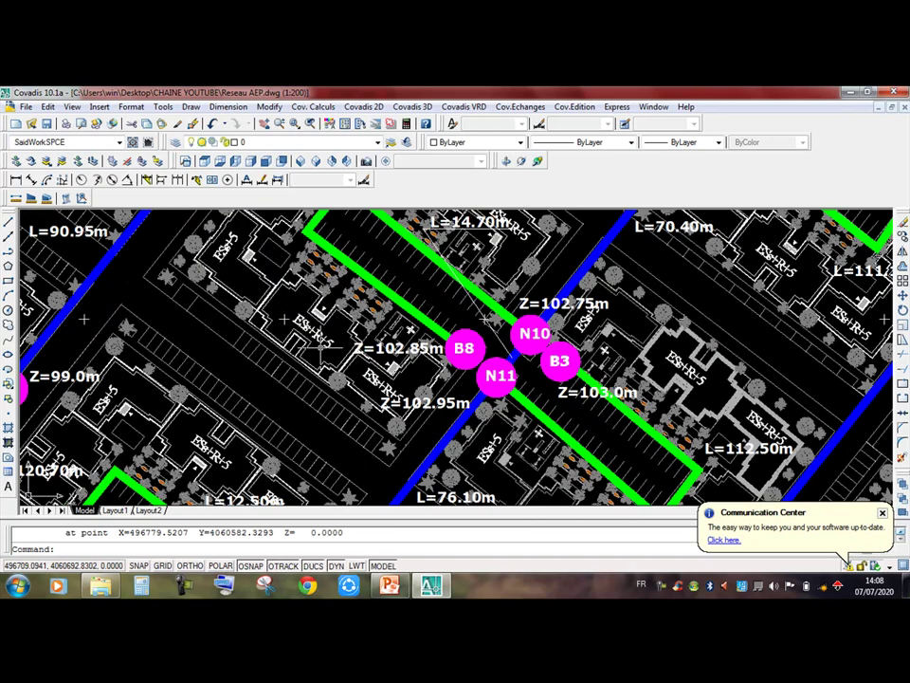
scroll(321, 345, "up", 4)
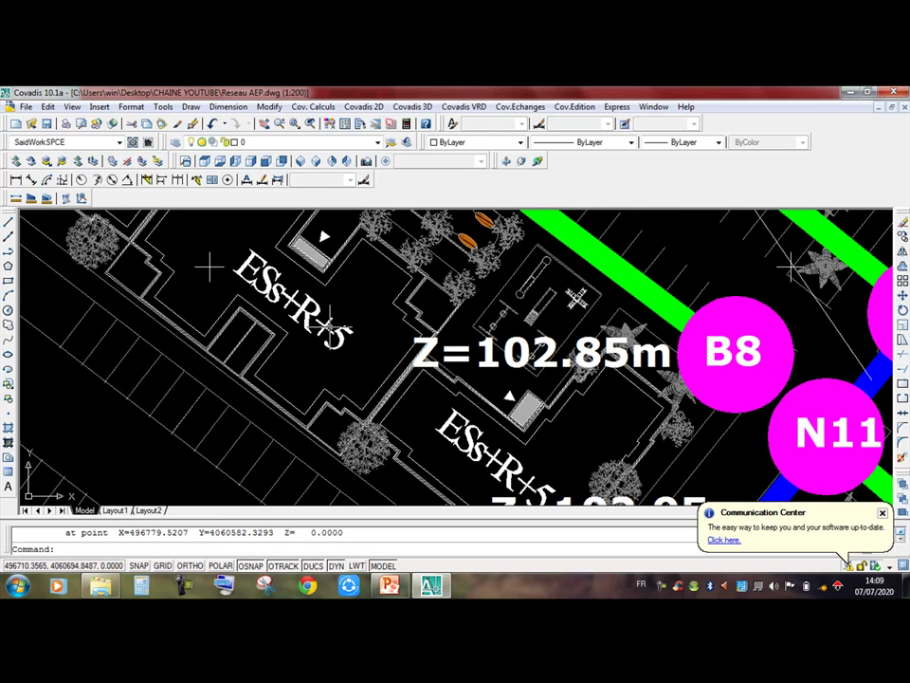
scroll(321, 334, "down", 5)
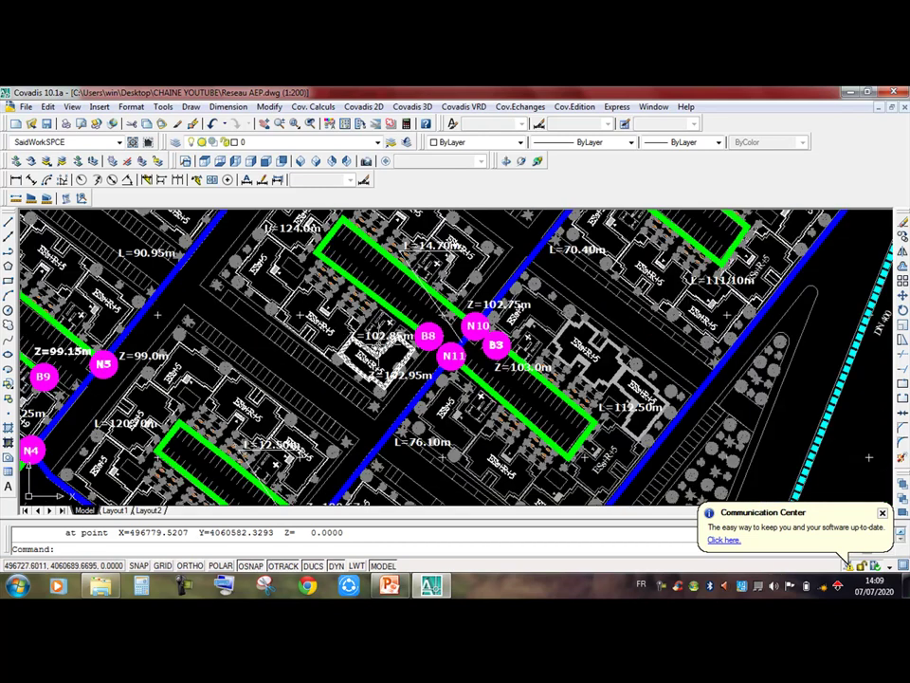
middle_click_drag(392, 432, 302, 373)
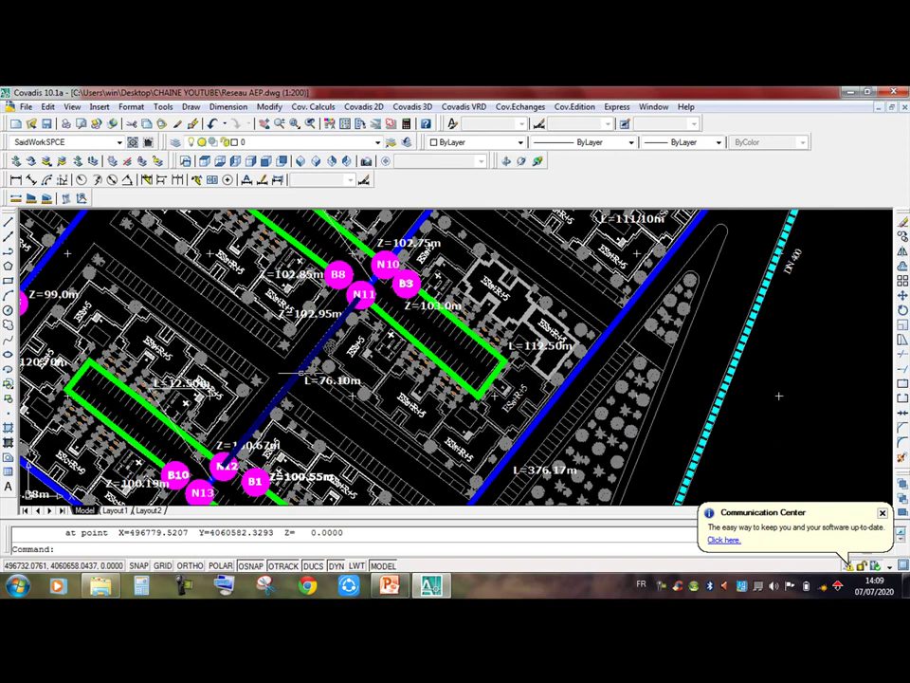
scroll(356, 294, "up", 2)
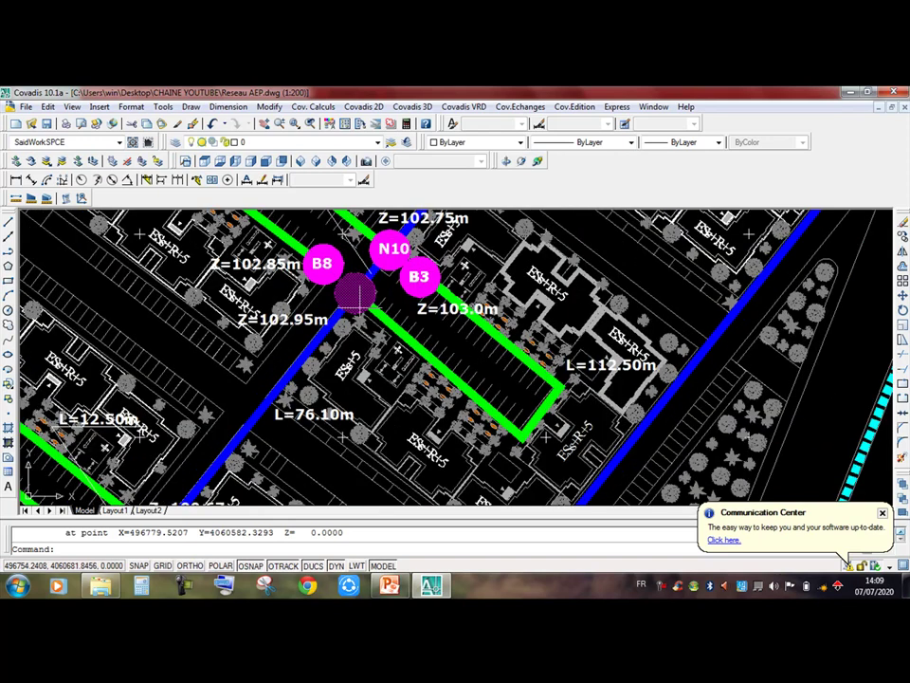
scroll(356, 294, "down", 3)
middle_click_drag(287, 364, 363, 344)
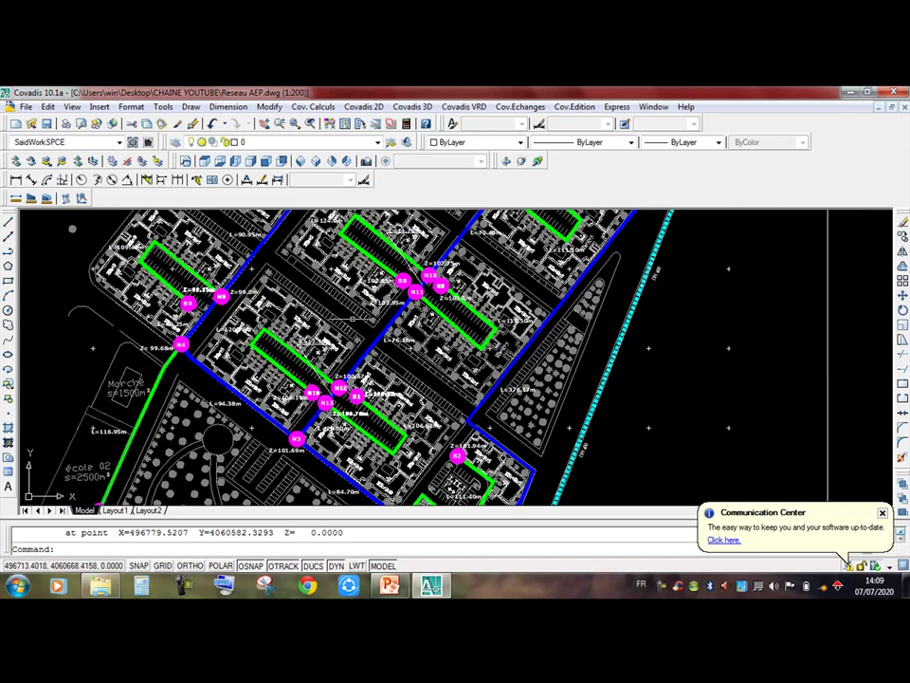
Step: Compare the block branches along the inner main line, from N9 and N10 through N11 to N12, N13 and B10
scroll(342, 299, "up", 2)
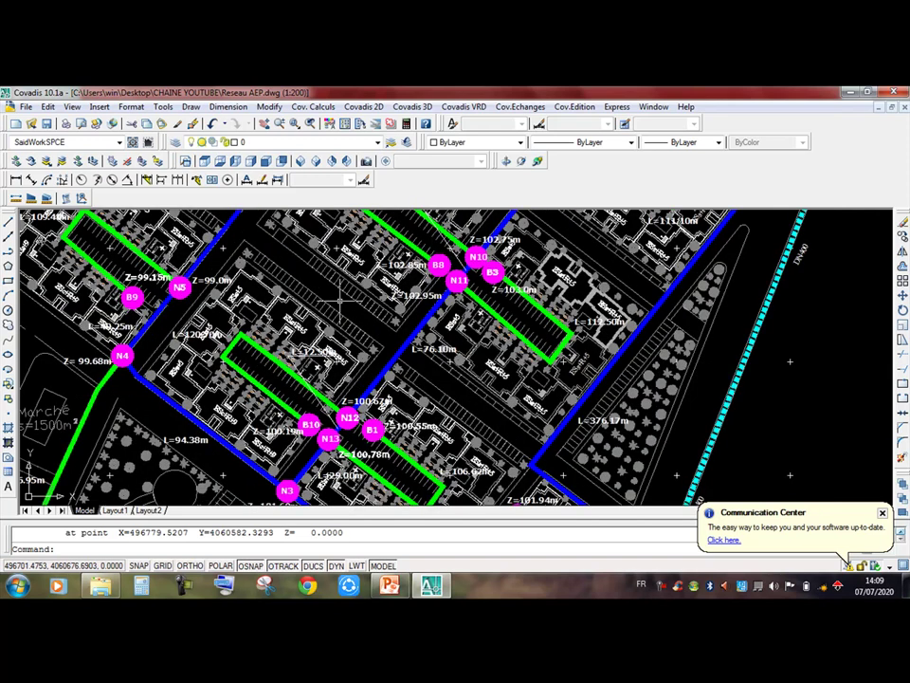
middle_click_drag(379, 266, 369, 420)
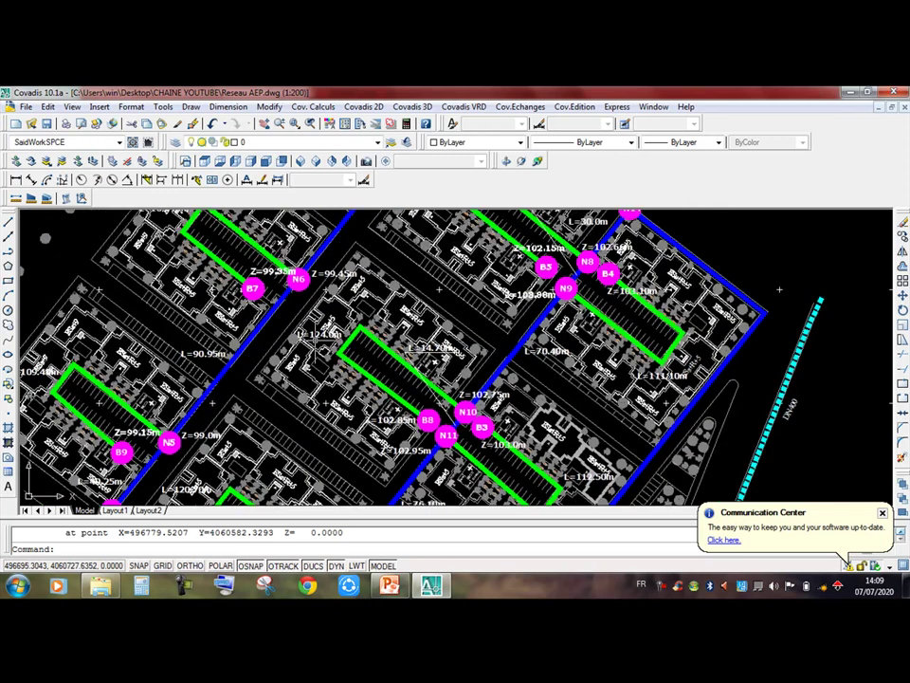
scroll(327, 340, "up", 2)
scroll(331, 332, "down", 3)
scroll(431, 224, "down", 2)
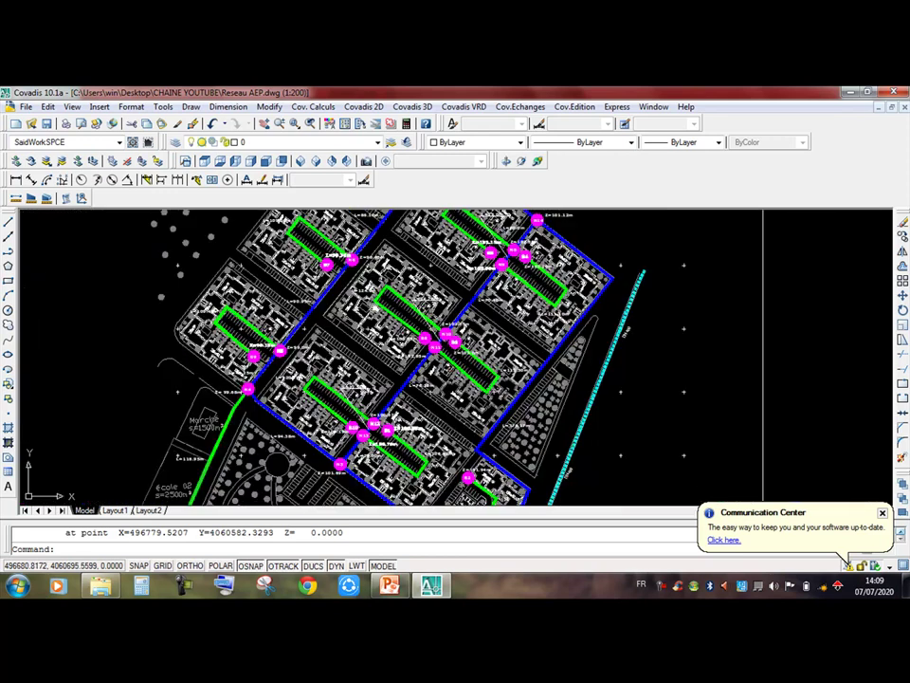
middle_click_drag(375, 311, 413, 281)
scroll(408, 341, "up", 2)
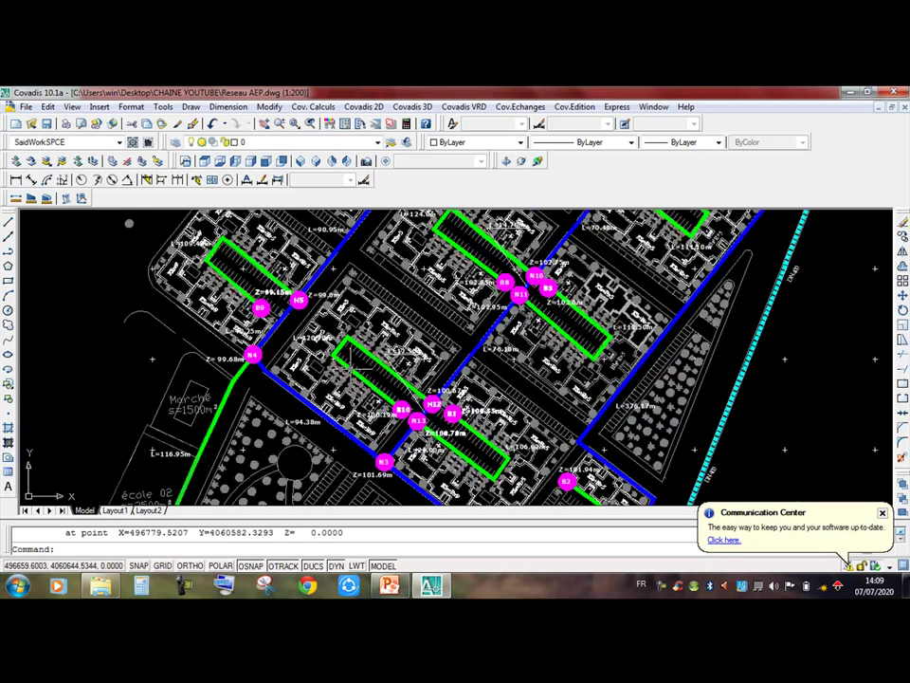
scroll(403, 408, "up", 3)
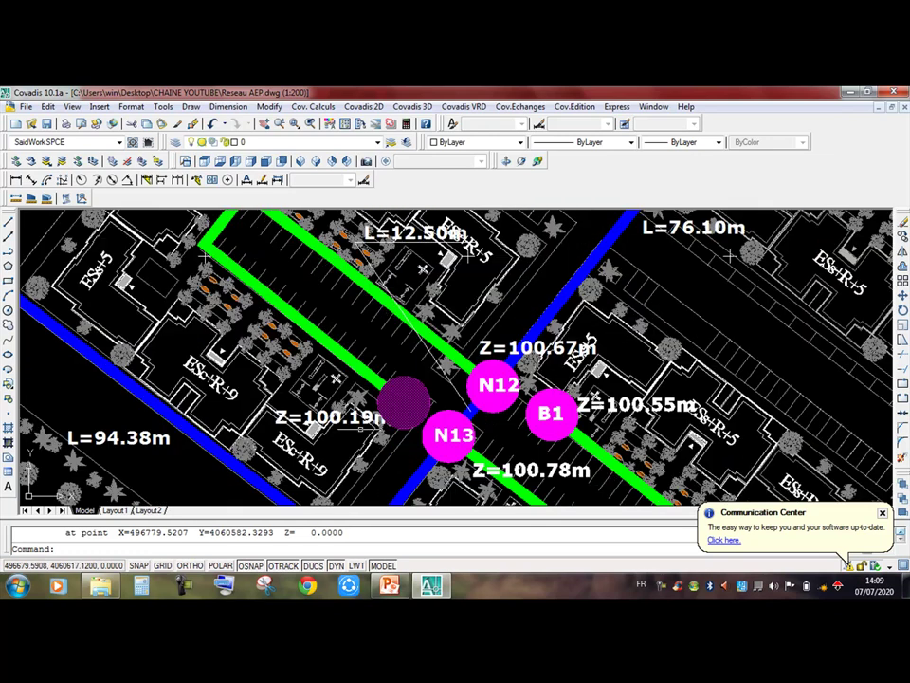
scroll(405, 400, "down", 5)
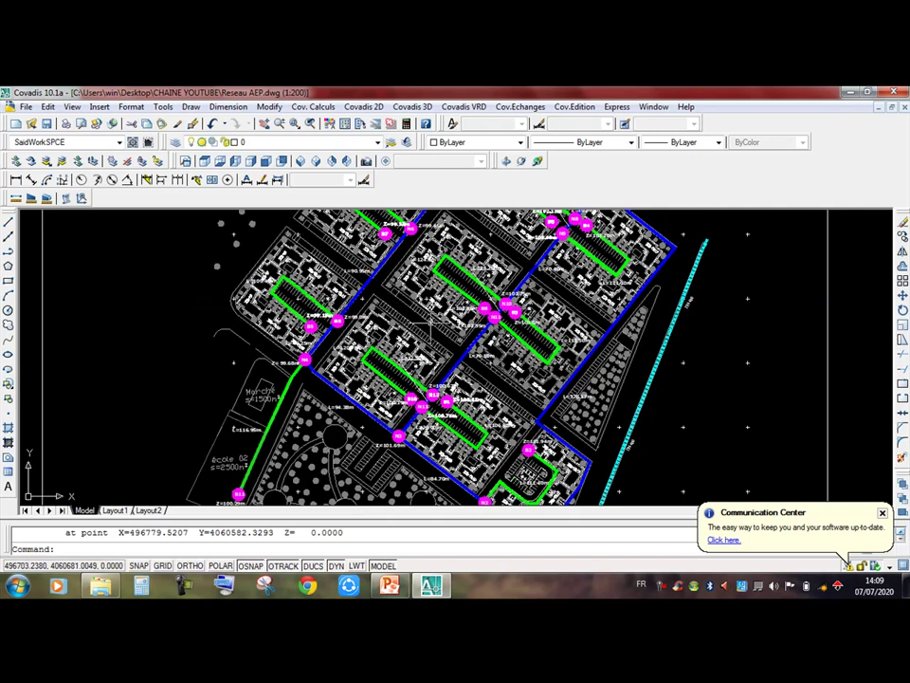
scroll(487, 360, "up", 5)
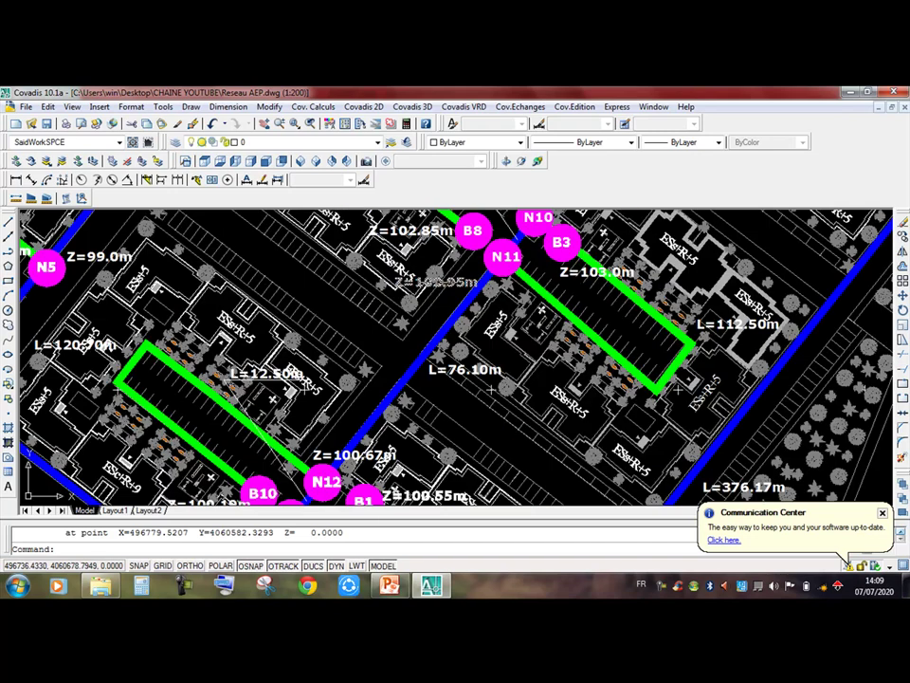
scroll(492, 390, "down", 3)
scroll(447, 318, "up", 2)
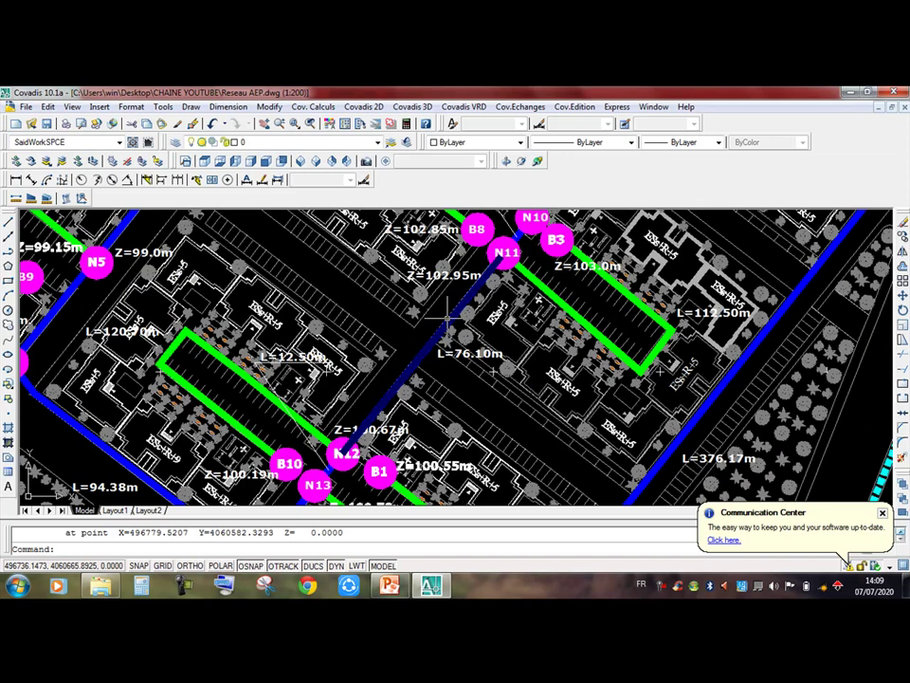
Step: Isolate the AEP layer using the blue pipe section between N11 and N12, so only the water network is displayed
left_click(447, 319)
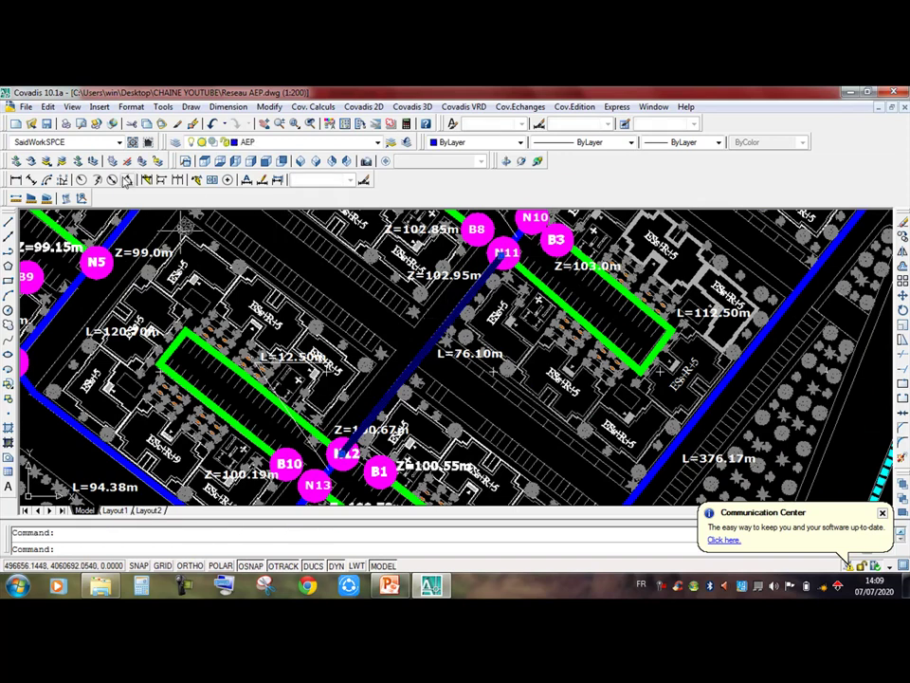
left_click(95, 181)
scroll(491, 408, "down", 5)
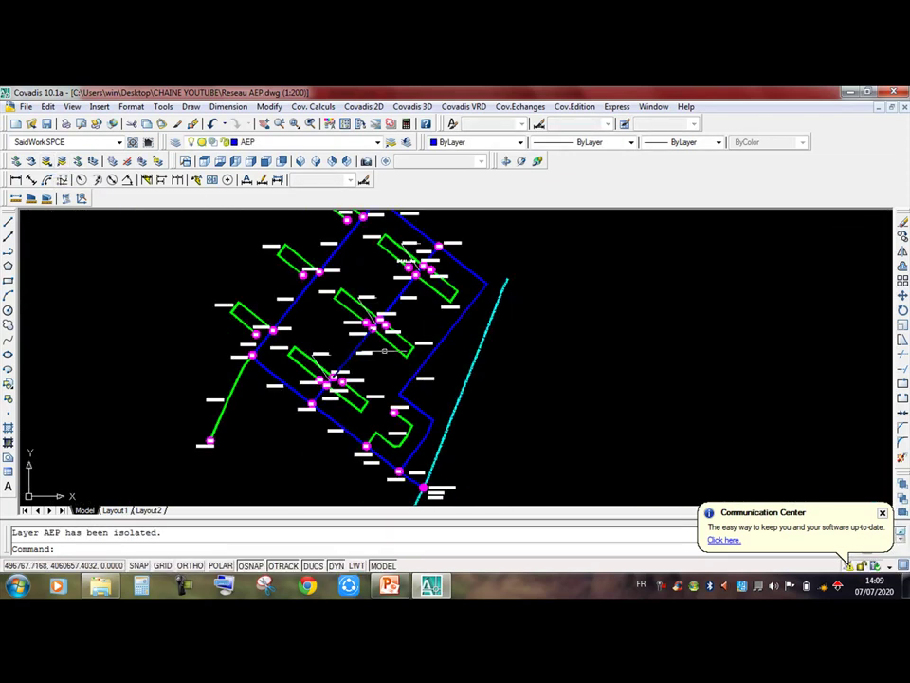
Step: Examine the isolated network from the tapping point (Point de Piquage) through N1 and N2 to the overall loop and branches
scroll(492, 408, "up", 7)
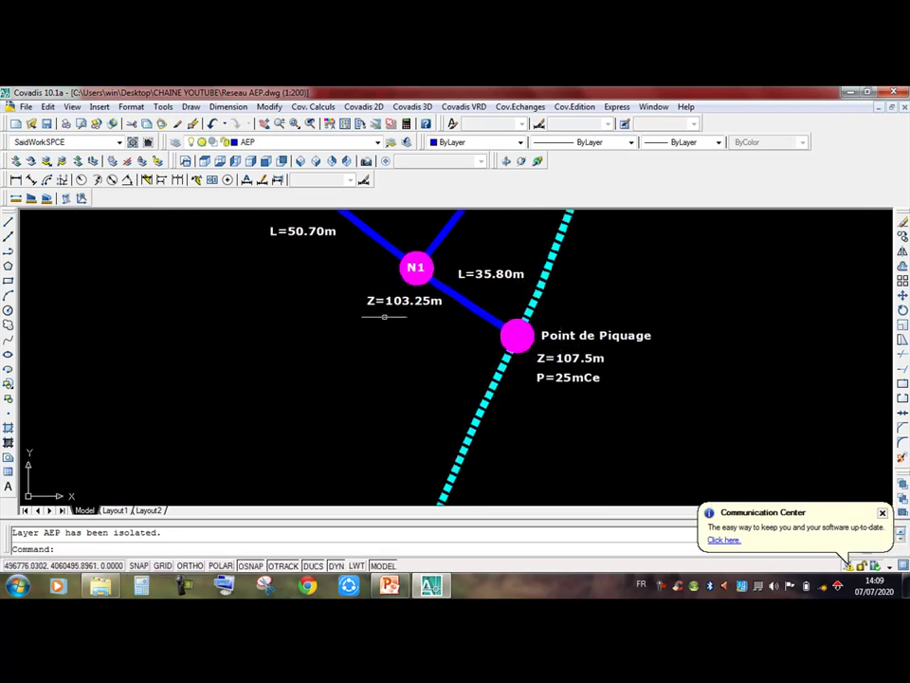
middle_click_drag(386, 315, 401, 373)
scroll(500, 338, "down", 2)
middle_click_drag(451, 287, 416, 349)
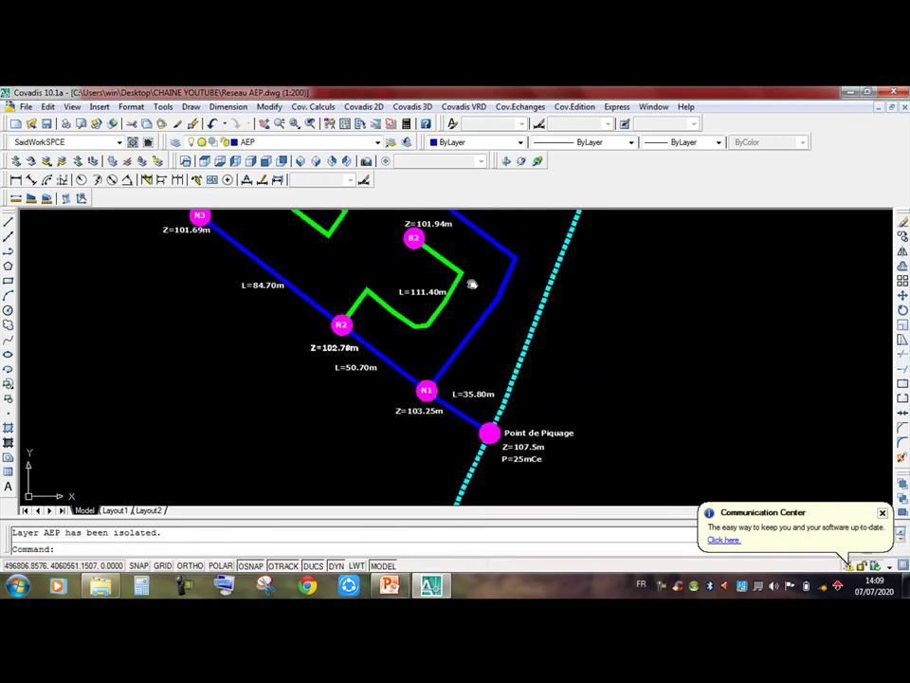
scroll(474, 287, "down", 3)
scroll(399, 331, "up", 1)
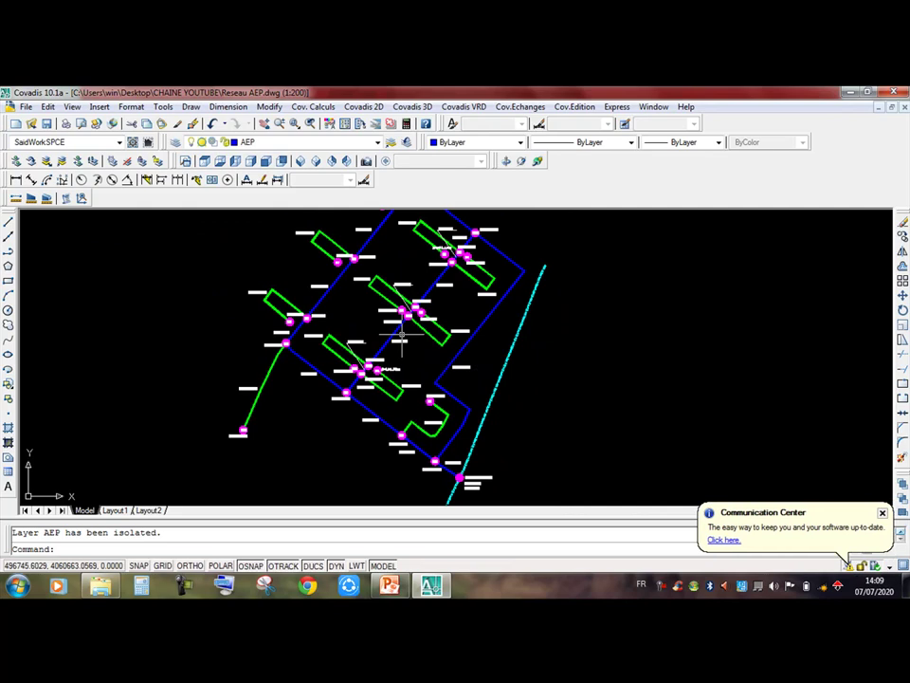
scroll(408, 329, "up", 3)
scroll(433, 327, "down", 4)
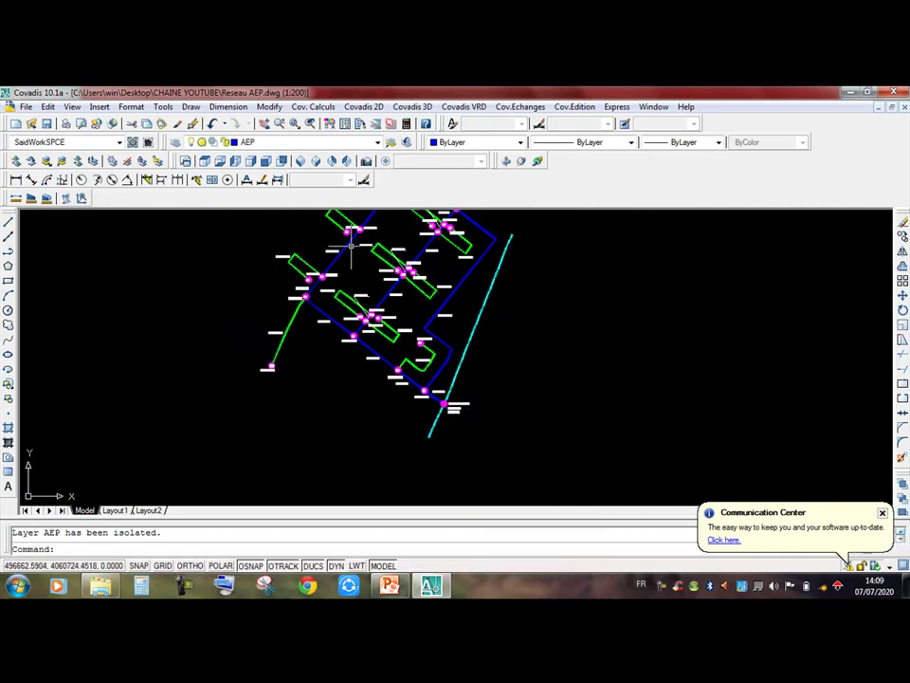
Step: Restore the layers hidden by the AEP isolation so the whole site plan is displayed with the water network
middle_click_drag(321, 368, 316, 402)
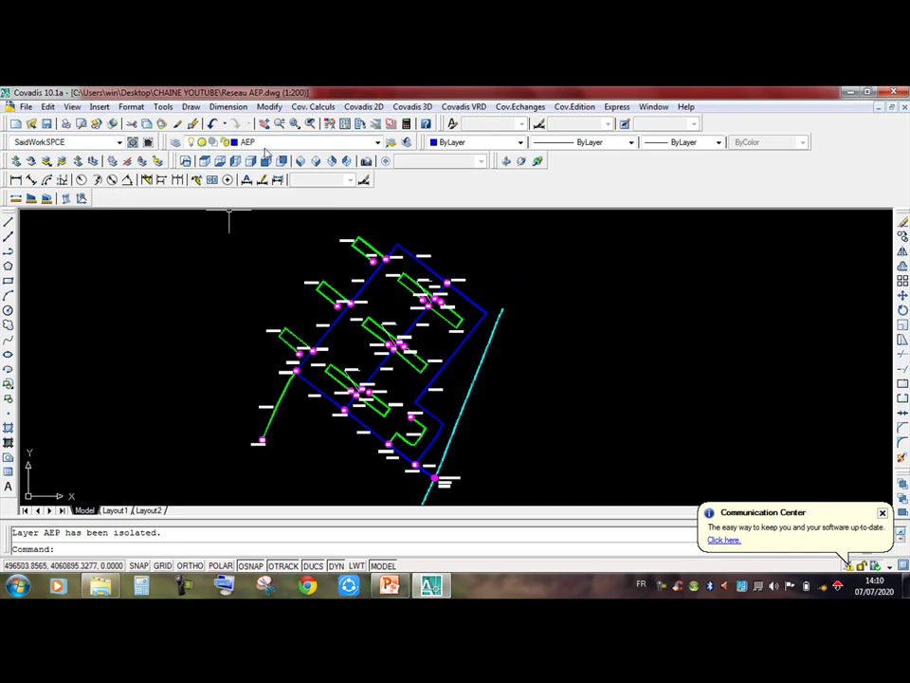
left_click(268, 147)
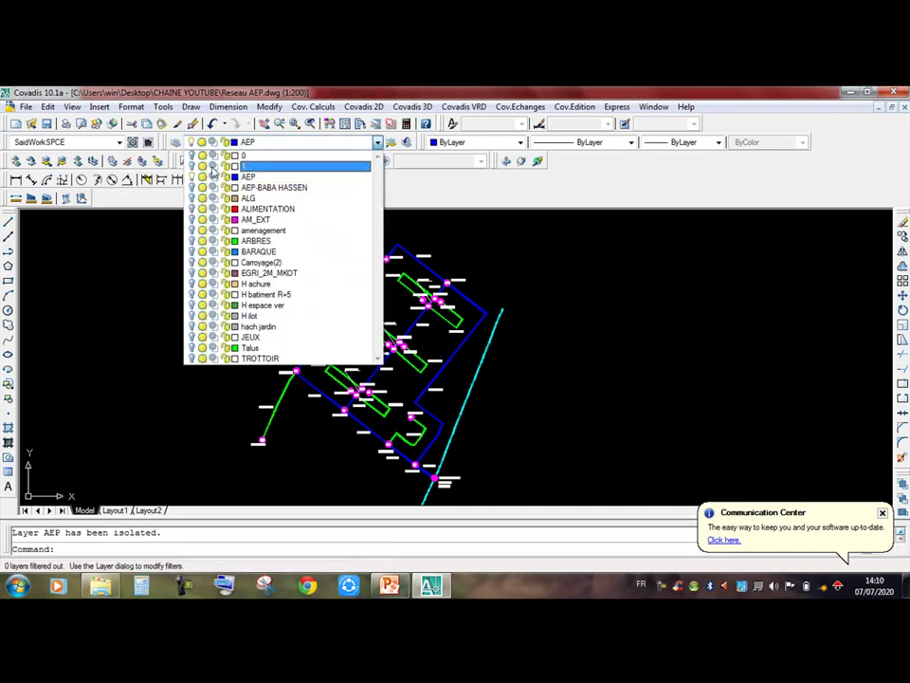
left_click(95, 250)
left_click(81, 197)
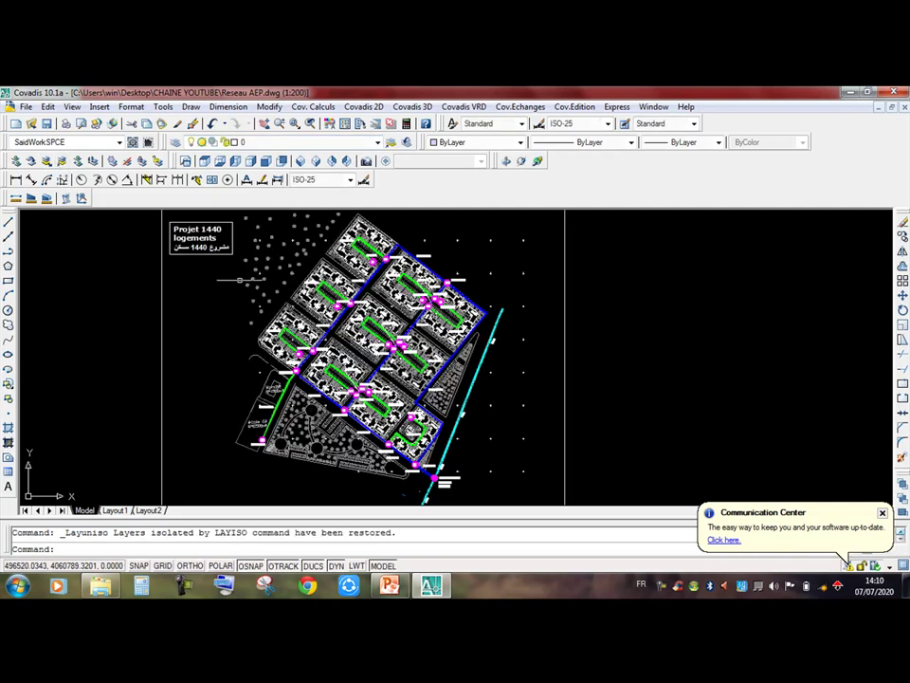
Step: Examine the Projet 1440 logements title block and its place in the overall site layout
scroll(232, 277, "up", 5)
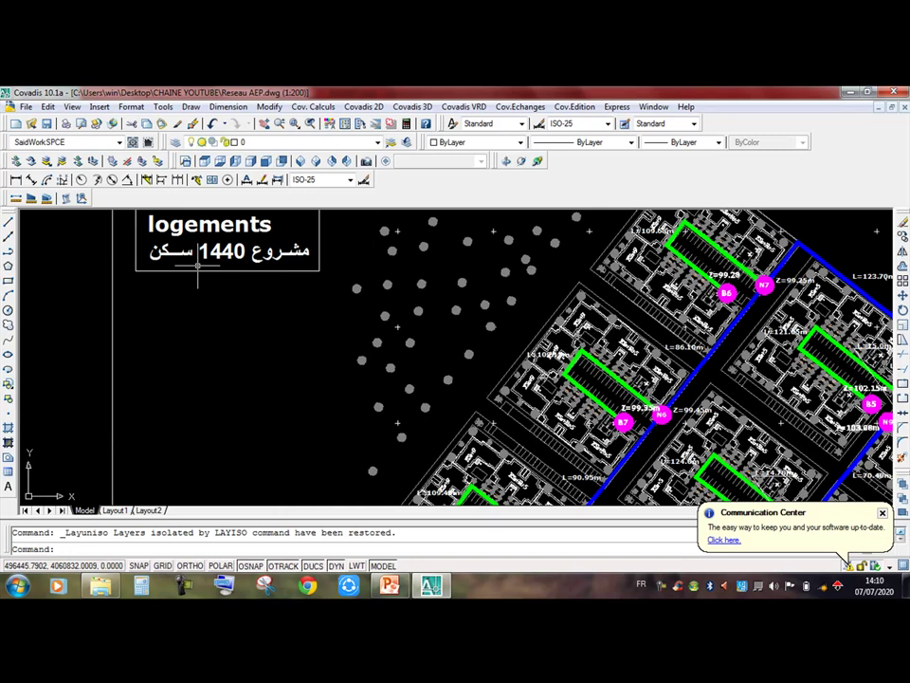
middle_click_drag(197, 270, 126, 251)
scroll(456, 356, "down", 5)
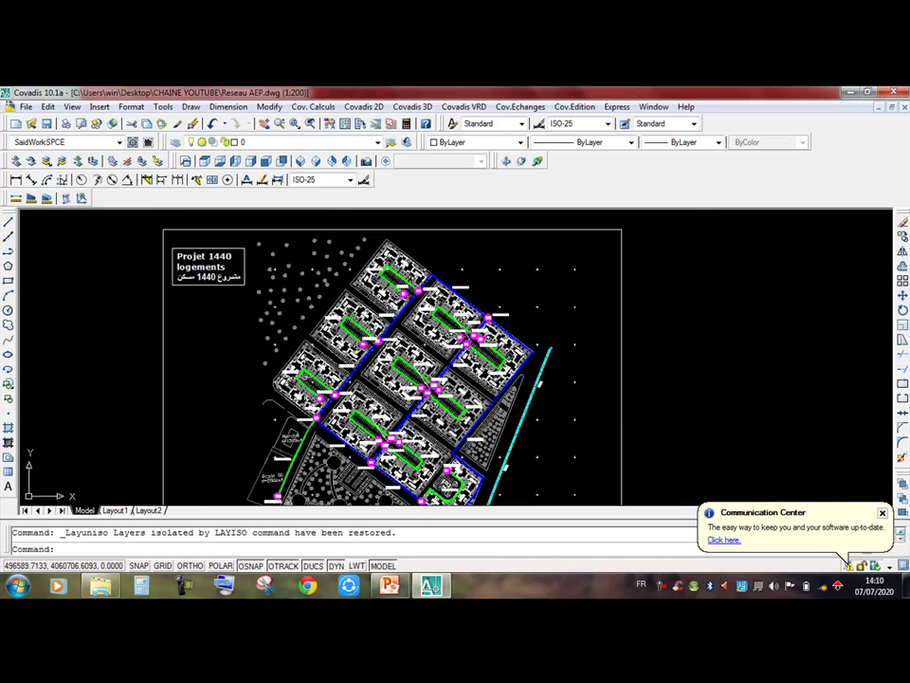
middle_click_drag(284, 379, 256, 336)
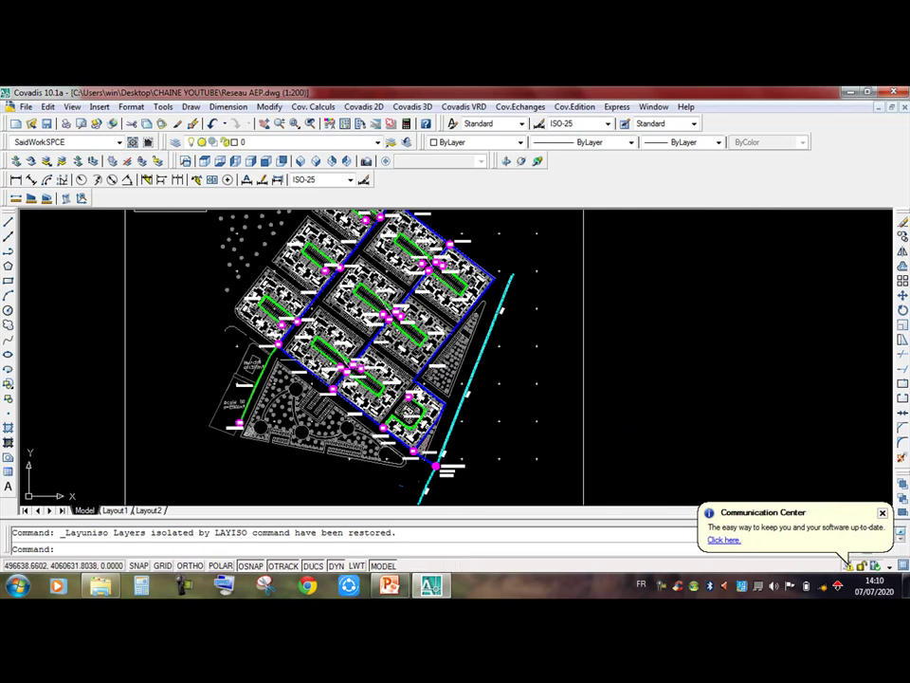
Step: Examine the branch from N4 to B11 serving the Marché and école 02 plots, with its length, elevation and plot areas
scroll(266, 374, "up", 3)
middle_click_drag(292, 335, 343, 258)
middle_click_drag(239, 356, 274, 343)
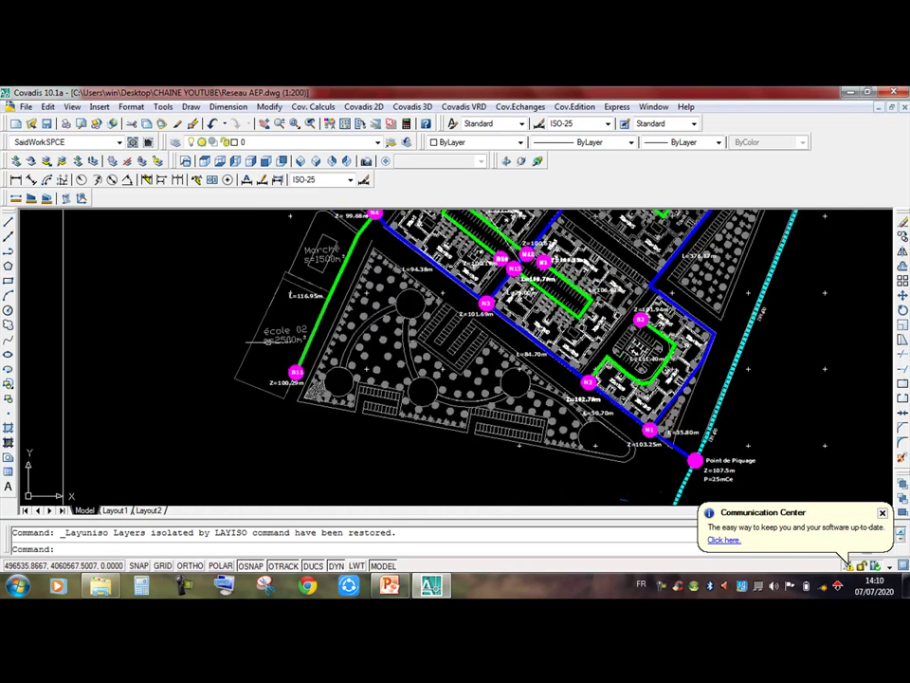
scroll(304, 267, "up", 3)
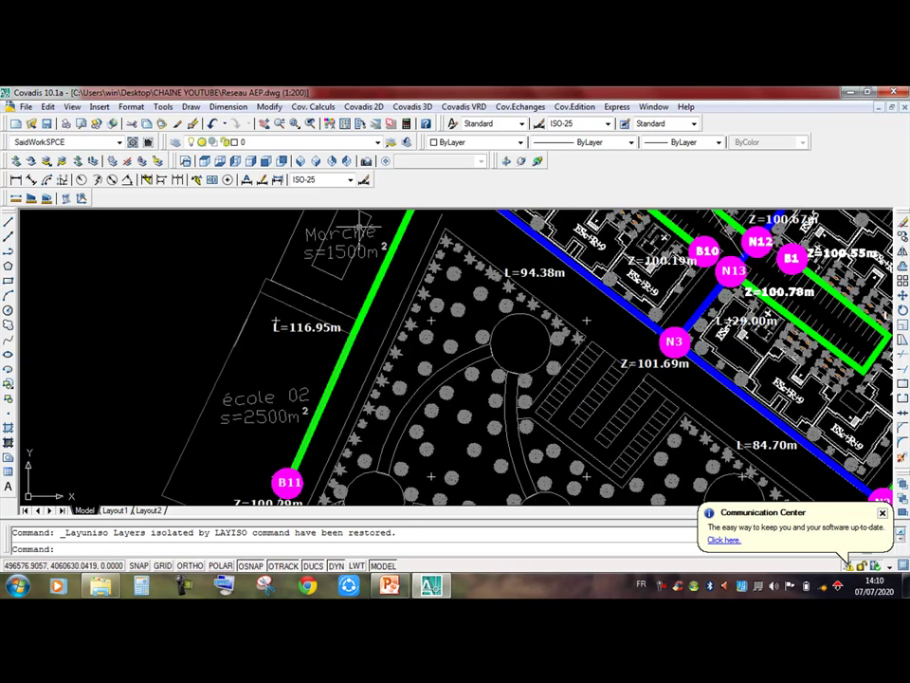
middle_click_drag(247, 361, 245, 309)
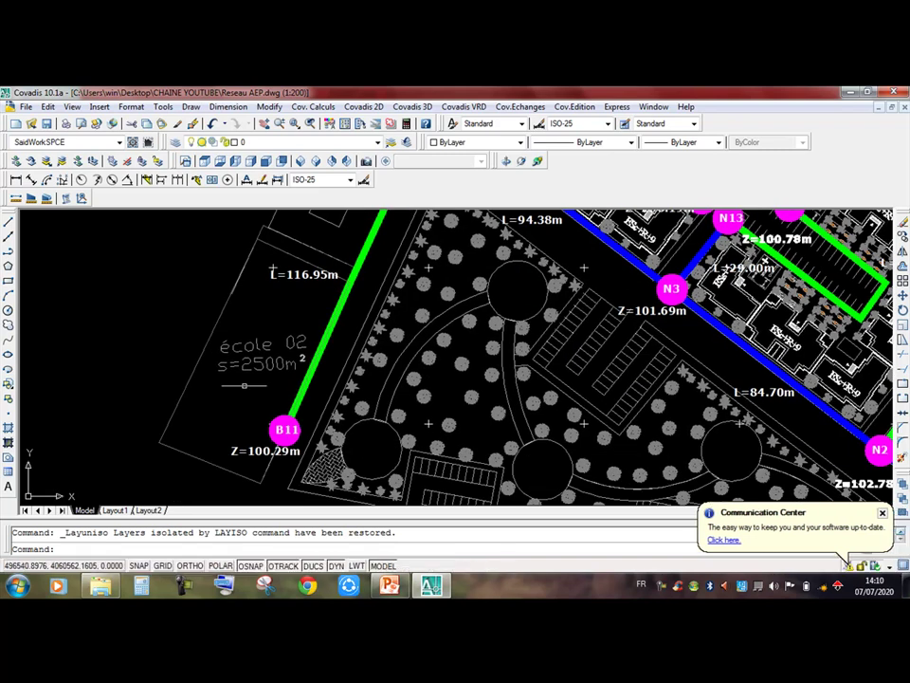
scroll(254, 371, "down", 5)
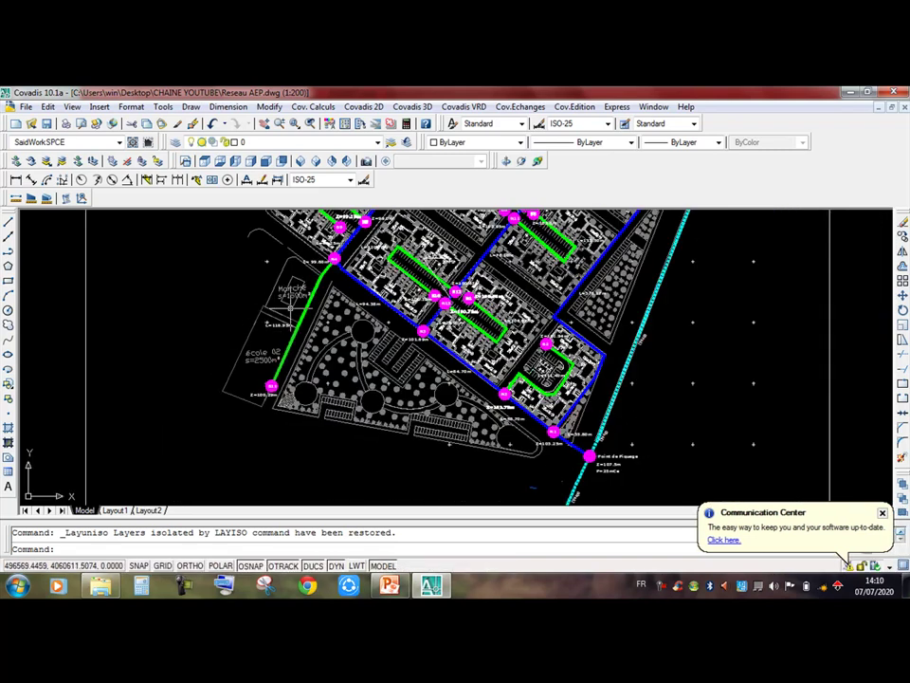
middle_click_drag(278, 312, 214, 414)
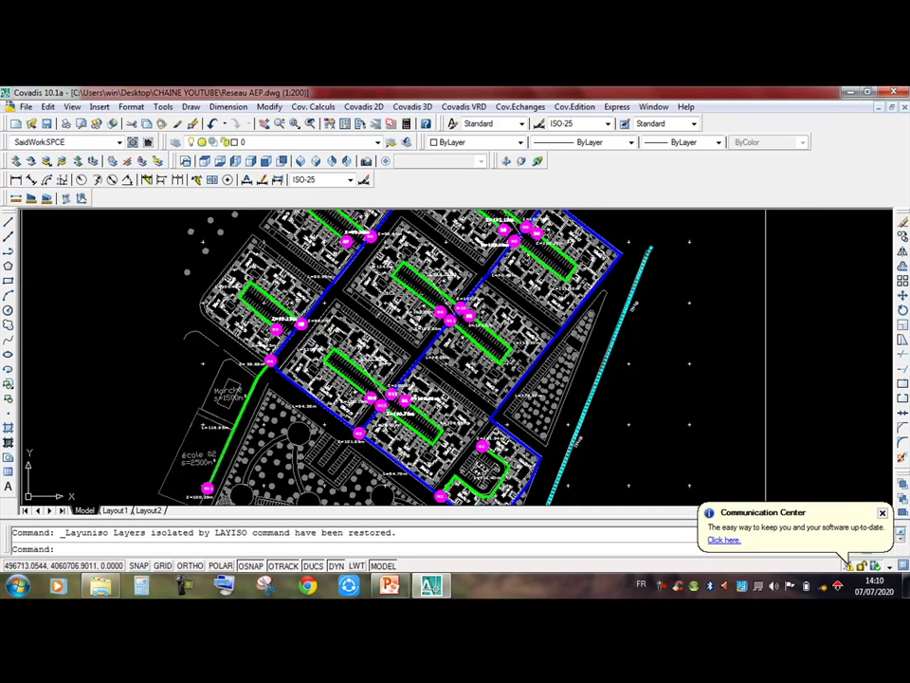
middle_click_drag(168, 320, 206, 242)
left_click(192, 392)
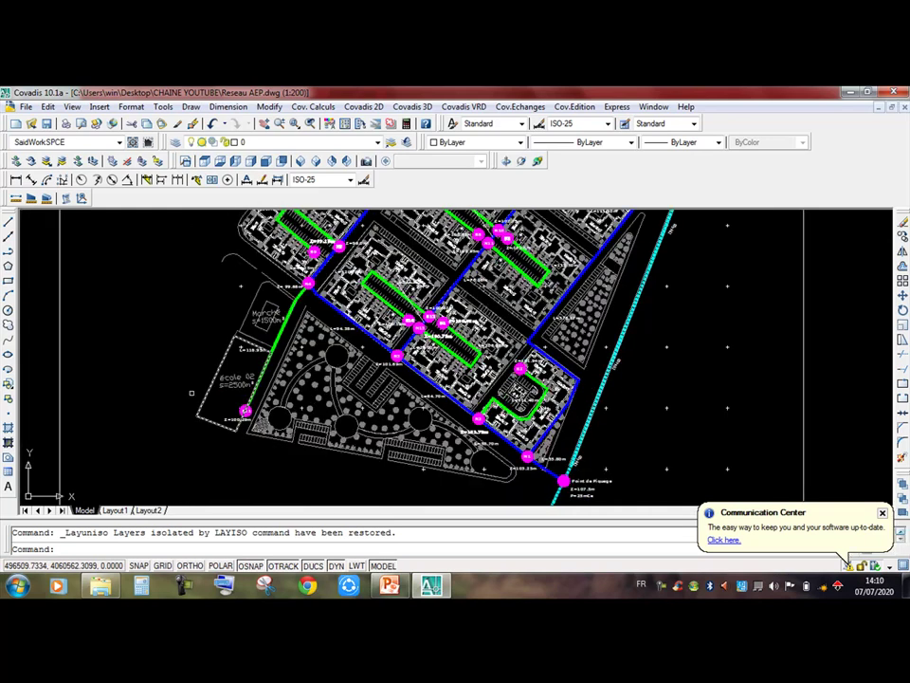
Step: Inspect the Point de Piquage on the DN 400 pipe, checking its elevation, pressure and the section to N1
scroll(259, 334, "up", 2)
mouse_move(607, 446)
middle_mouse_down()
mouse_move(589, 395)
mouse_move(418, 313)
middle_mouse_up()
scroll(447, 378, "down", 3)
scroll(448, 377, "up", 3)
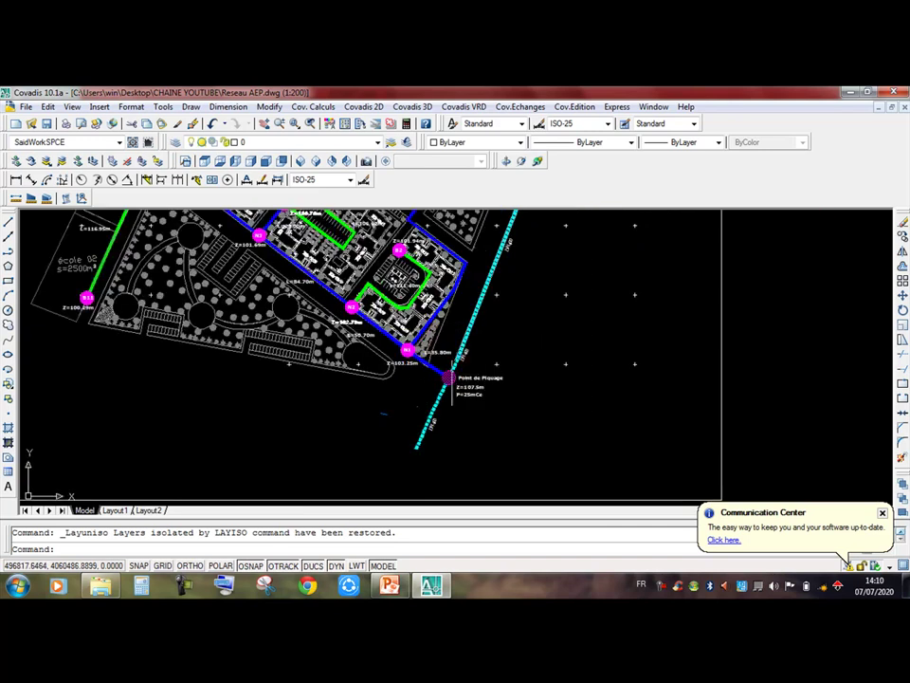
scroll(448, 377, "up", 5)
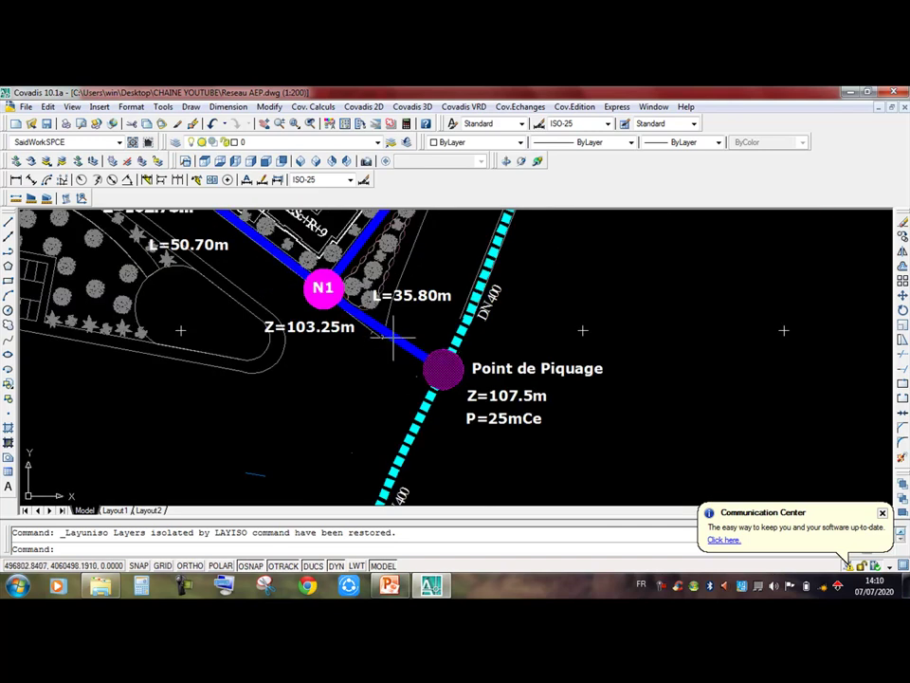
scroll(380, 342, "down", 4)
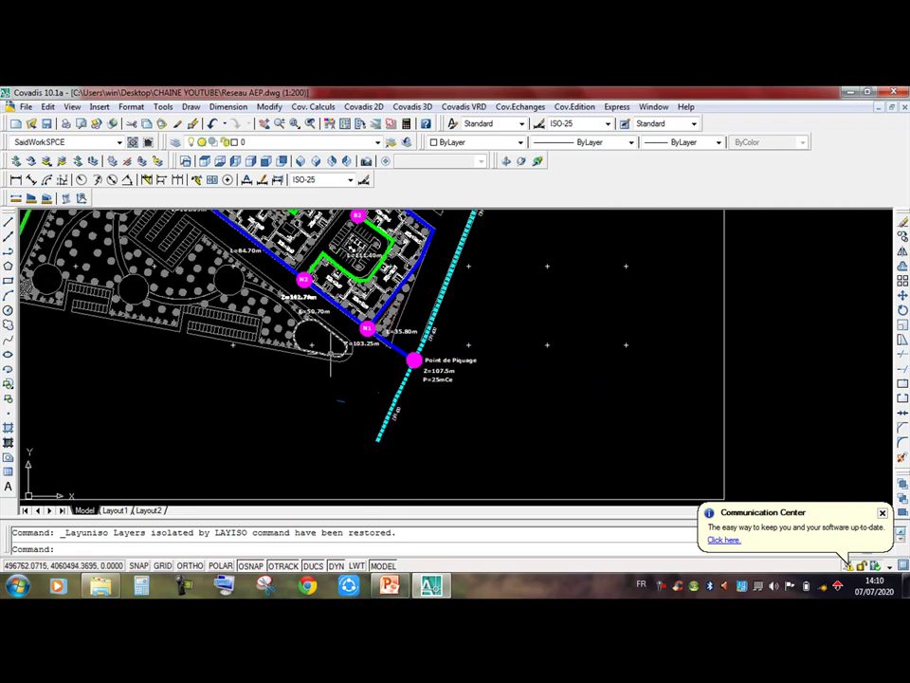
Step: Examine node N14 on the outer loop and its connection through N8 and N9 to branches B4 and B5
mouse_move(317, 369)
middle_mouse_down()
mouse_move(369, 417)
mouse_move(365, 460)
middle_mouse_up()
middle_click_drag(448, 289, 470, 345)
scroll(457, 314, "down", 2)
middle_click_drag(405, 258, 408, 391)
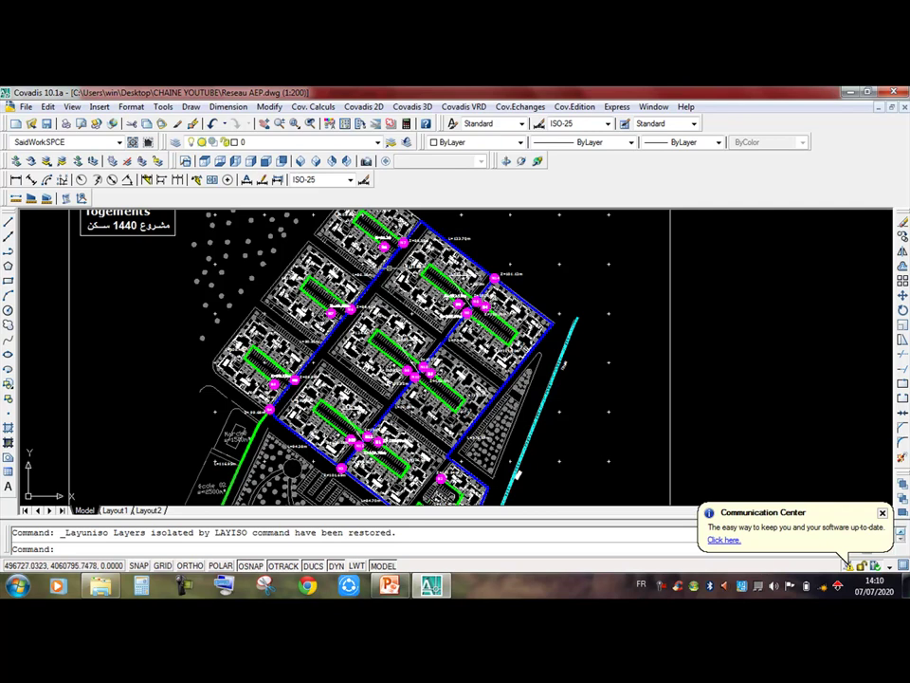
scroll(456, 254, "up", 2)
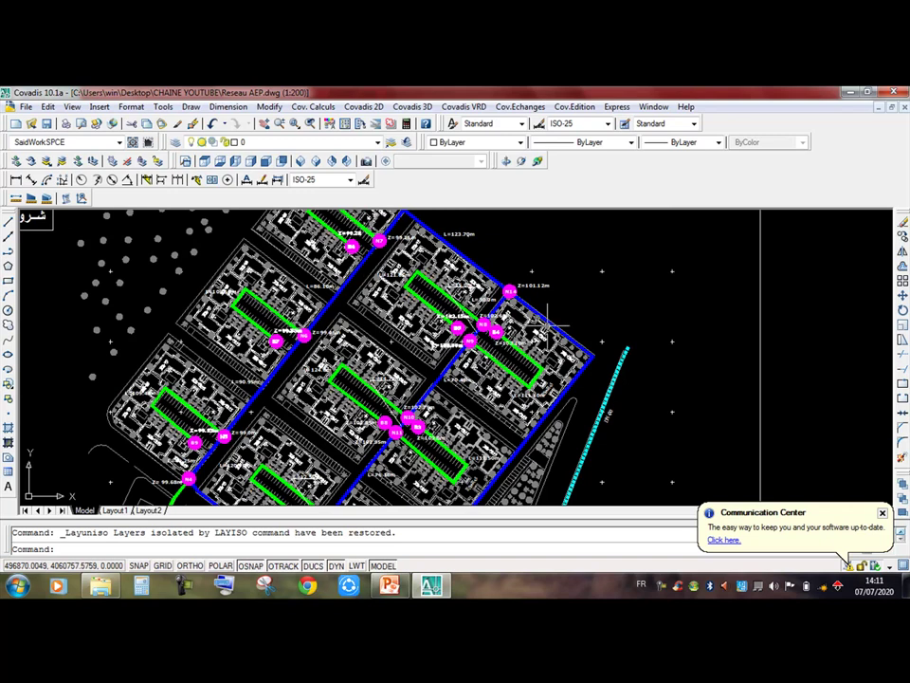
middle_click_drag(408, 257, 401, 209)
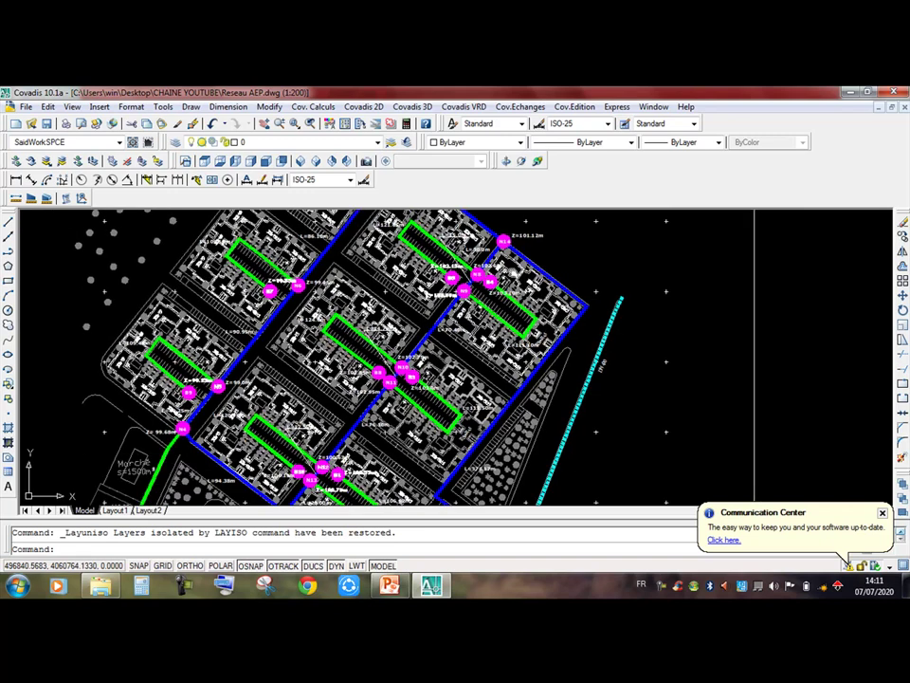
middle_click_drag(513, 238, 533, 280)
scroll(533, 281, "up", 1)
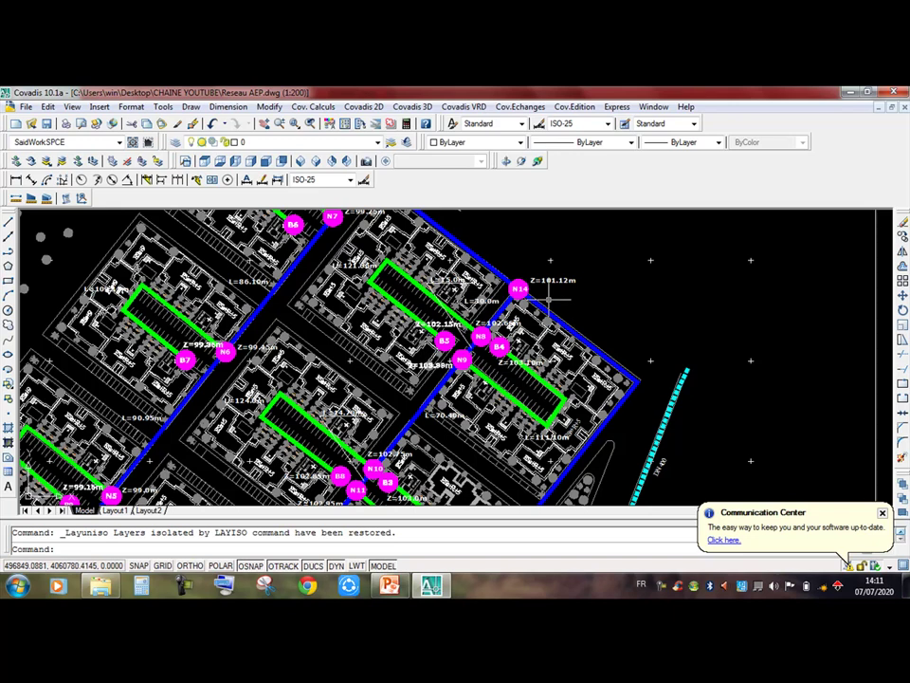
mouse_move(544, 291)
middle_mouse_down()
mouse_move(460, 295)
mouse_move(494, 283)
middle_mouse_up()
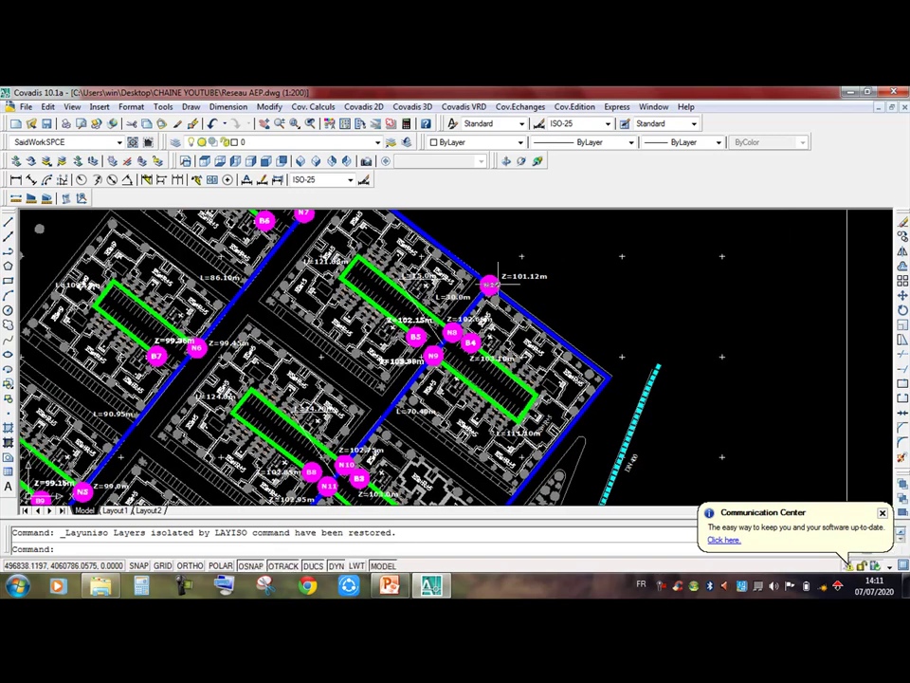
scroll(492, 281, "up", 2)
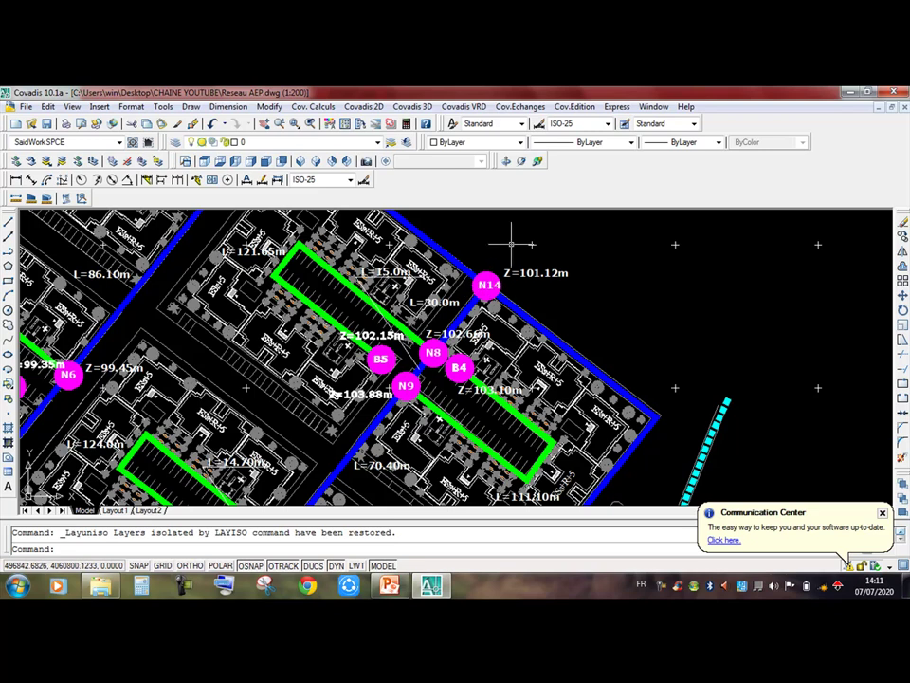
scroll(531, 337, "down", 2)
mouse_move(523, 374)
middle_mouse_down()
mouse_move(483, 330)
mouse_move(477, 277)
middle_mouse_up()
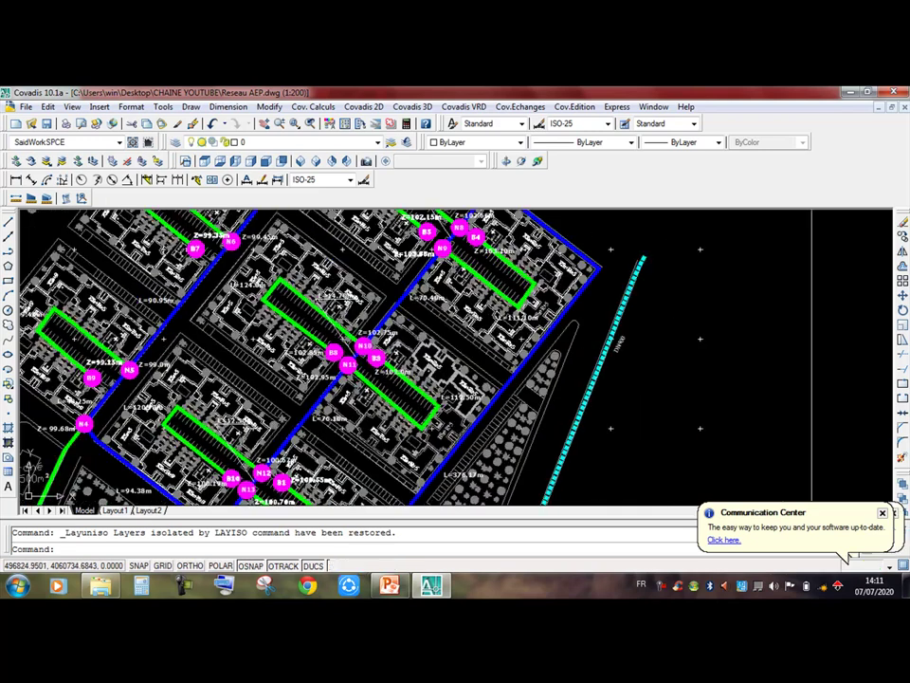
Step: Trace the outer main between N14 and N1 along the edge of the blocks, comparing the two end nodes
scroll(455, 408, "down", 2)
mouse_move(426, 394)
middle_mouse_down()
mouse_move(455, 407)
mouse_move(466, 390)
middle_mouse_up()
middle_click_drag(372, 227, 351, 324)
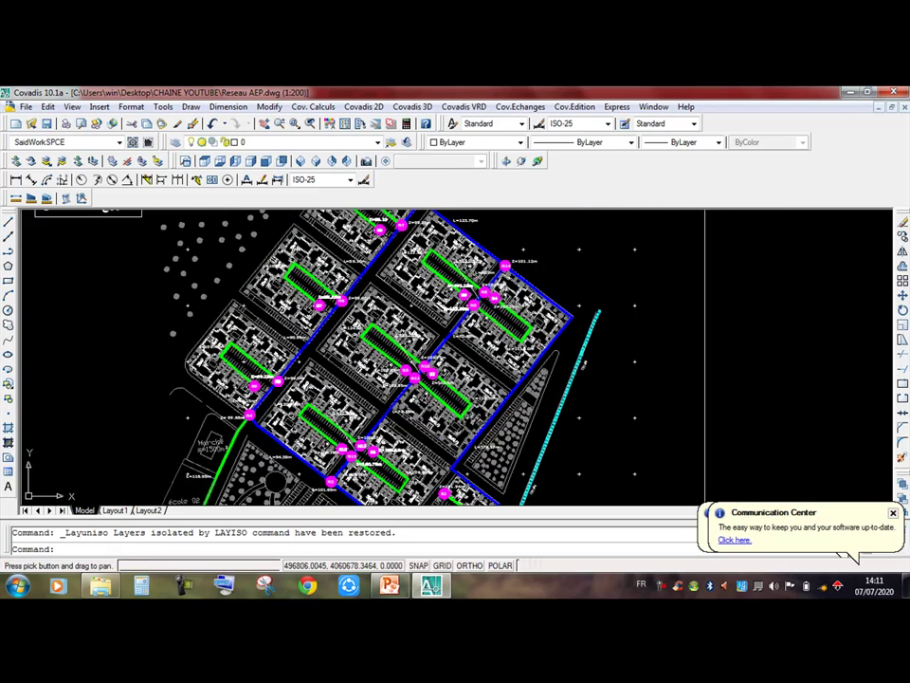
middle_click_drag(356, 268, 372, 202)
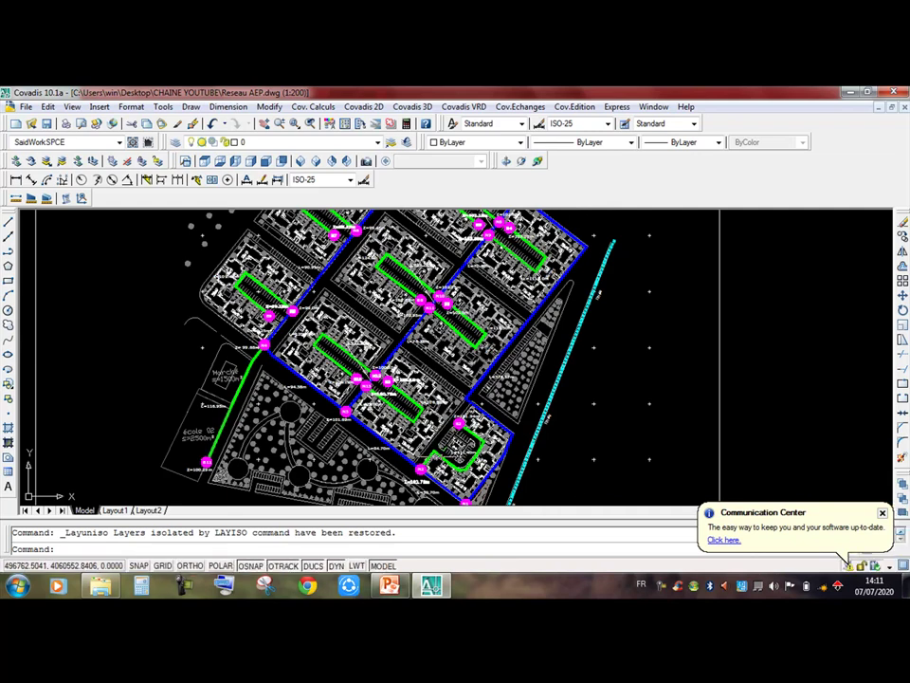
mouse_move(524, 251)
middle_mouse_down()
mouse_move(525, 293)
mouse_move(523, 227)
middle_mouse_up()
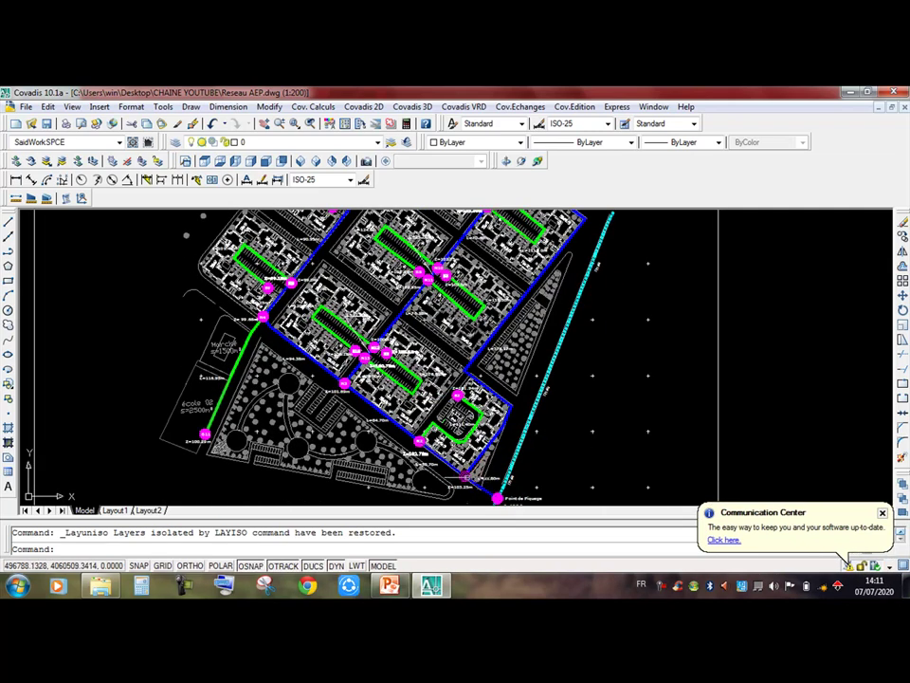
mouse_move(559, 263)
middle_mouse_down()
mouse_move(538, 317)
mouse_move(568, 253)
middle_mouse_up()
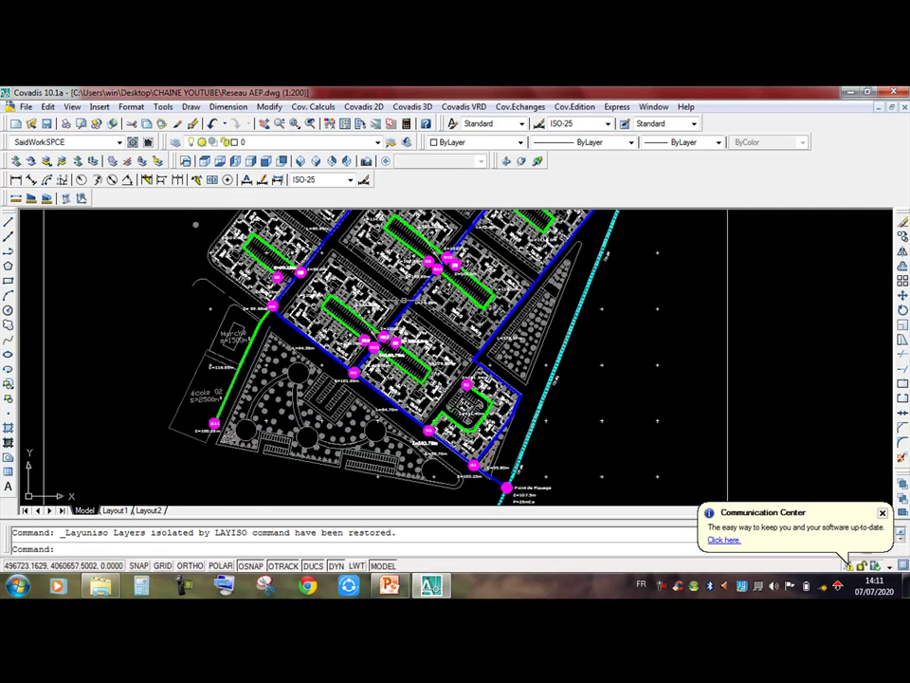
scroll(418, 293, "up", 1)
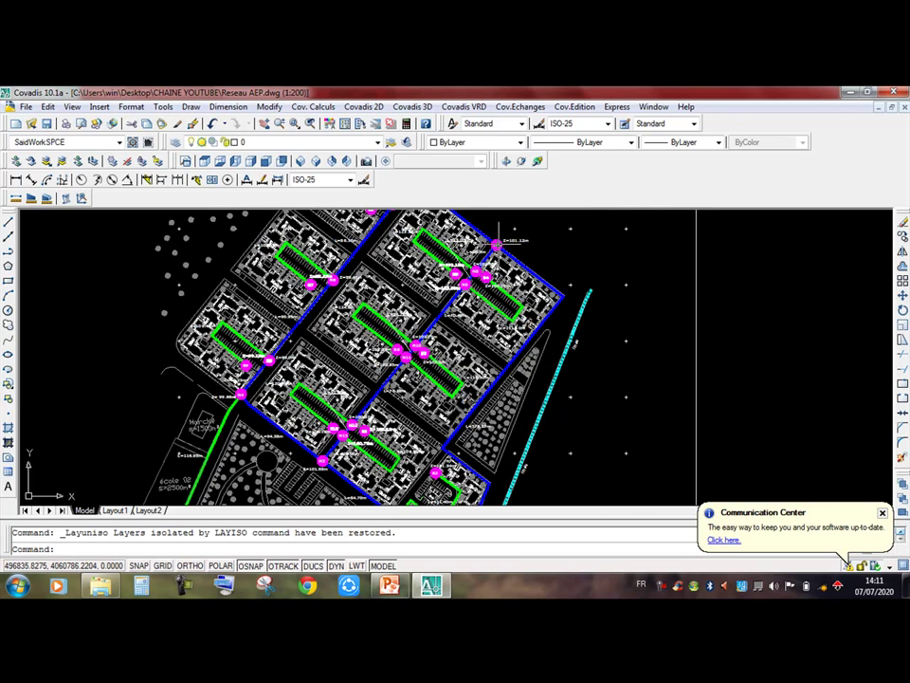
scroll(496, 237, "up", 1)
scroll(496, 239, "down", 4)
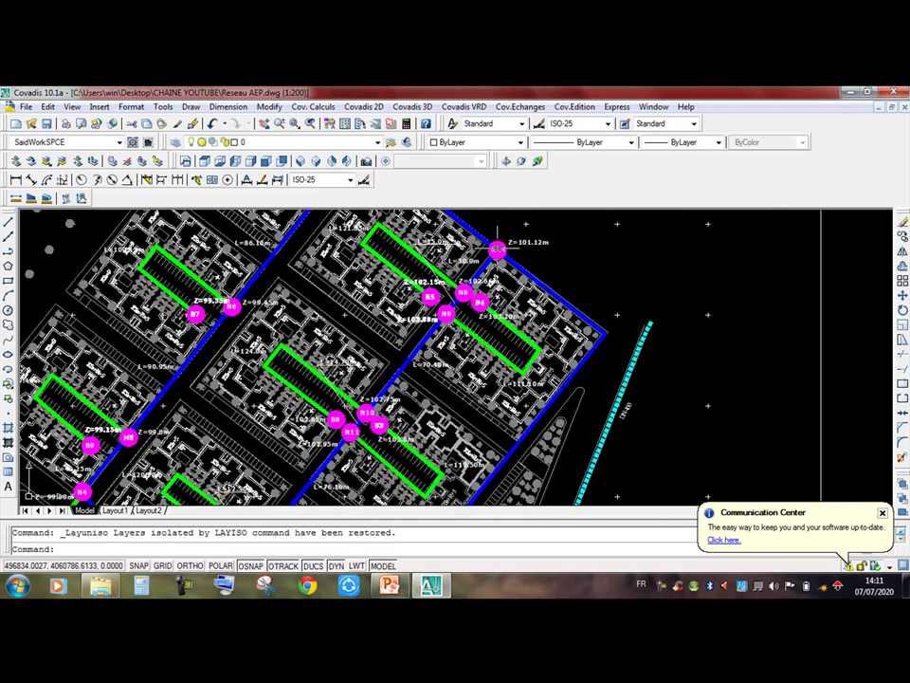
scroll(469, 411, "up", 5)
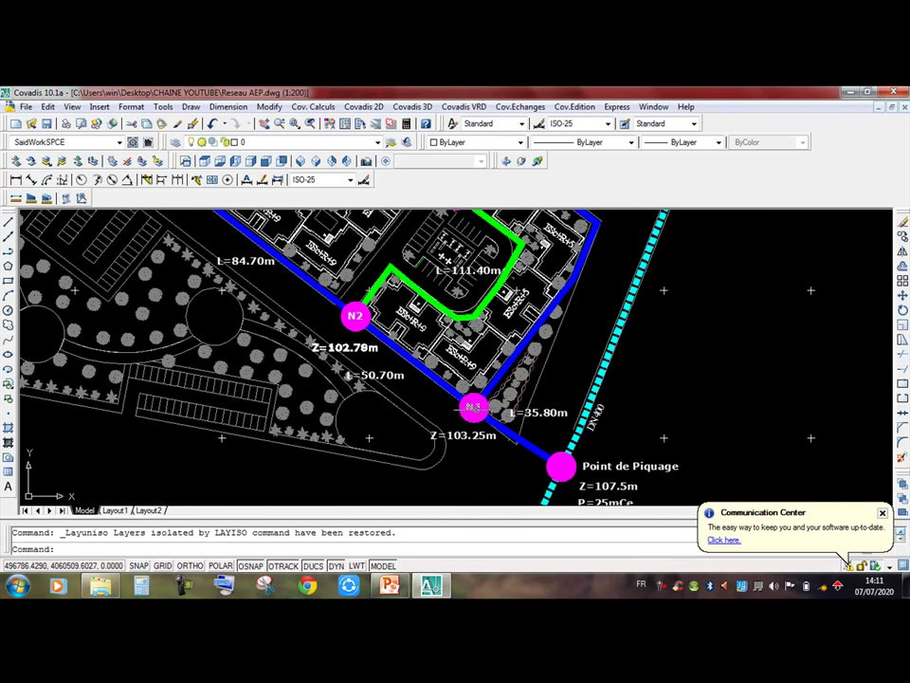
scroll(473, 409, "down", 5)
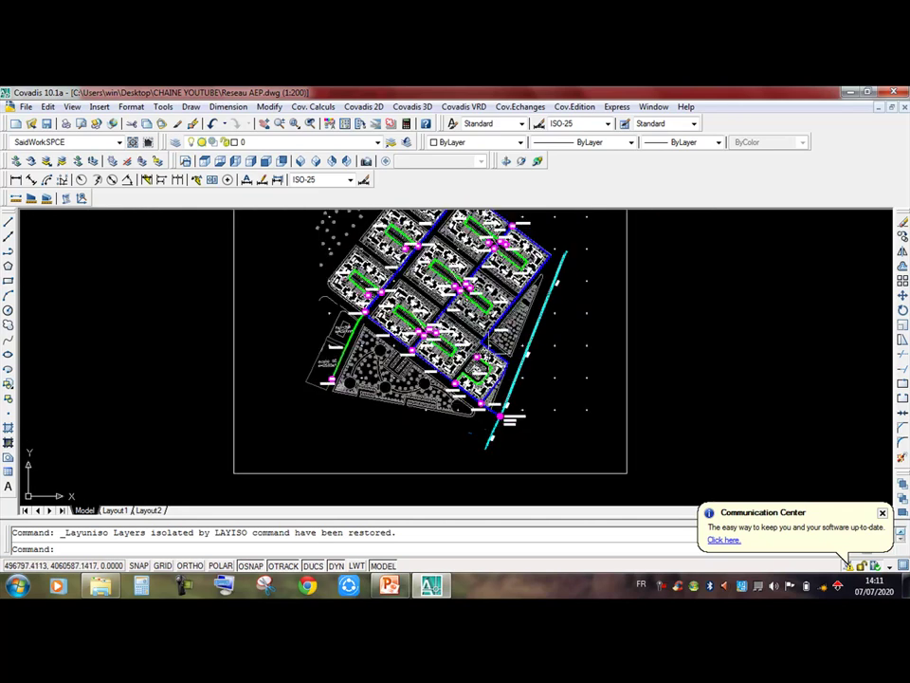
Step: Review the network from the tapping point and N1 to N3, up to the complete 1440-dwelling site plan
scroll(344, 301, "up", 5)
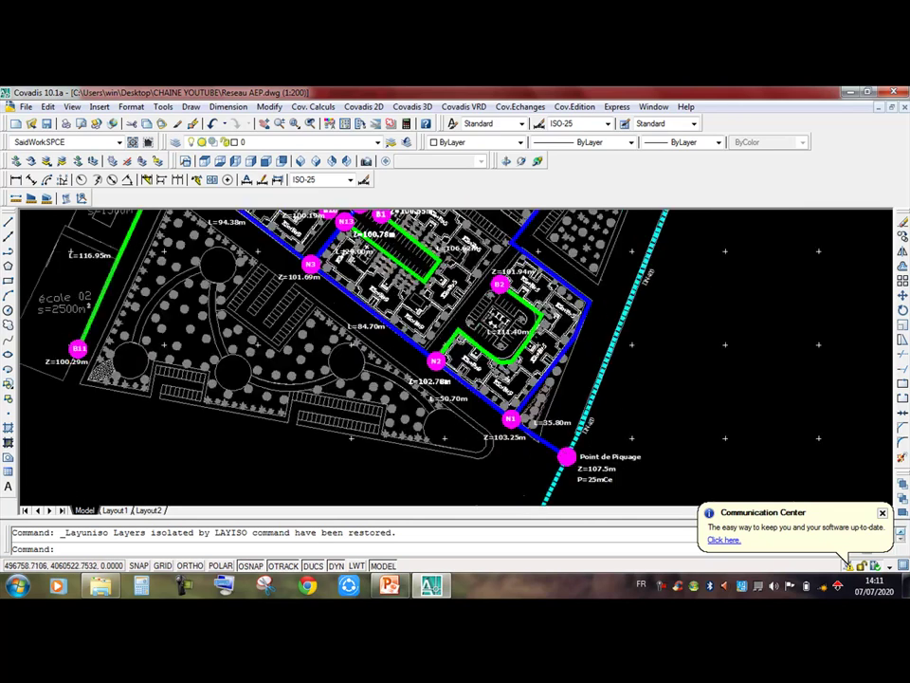
middle_click_drag(356, 335, 425, 493)
middle_click_drag(570, 274, 459, 459)
scroll(422, 343, "down", 3)
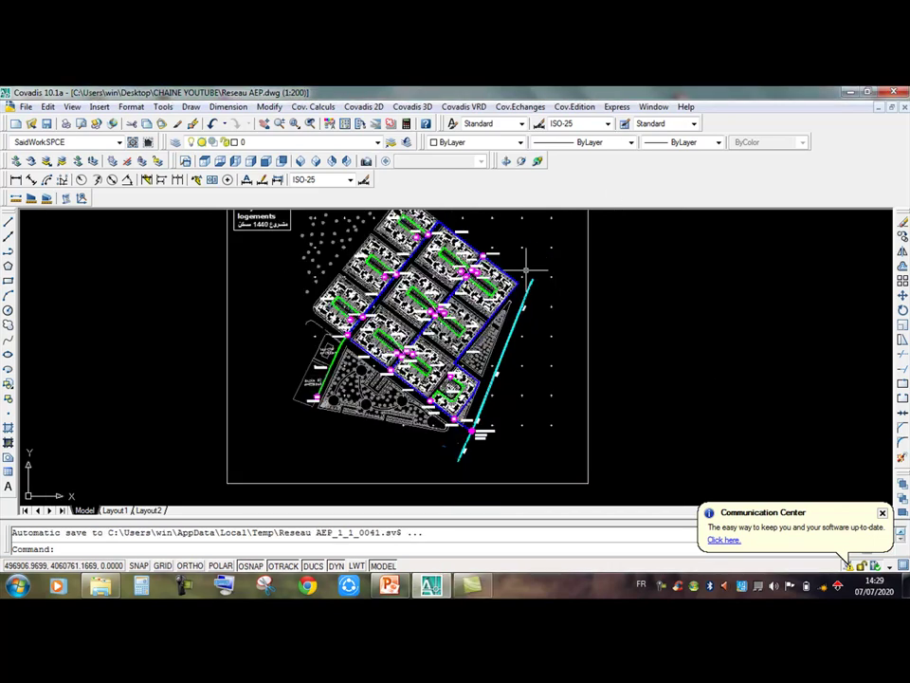
middle_click_drag(513, 253, 529, 282)
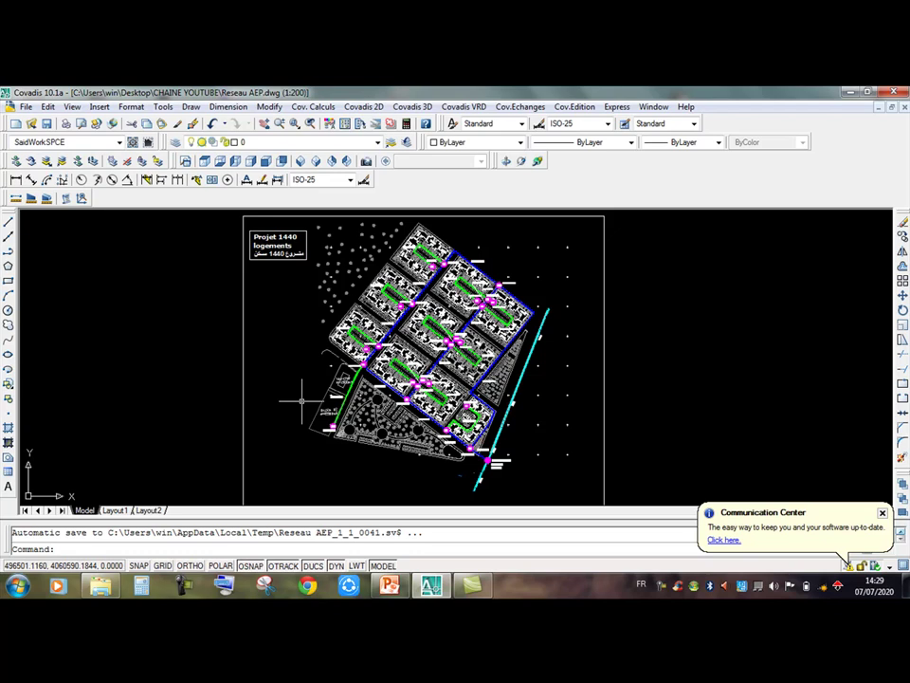
mouse_move(298, 378)
middle_mouse_down()
mouse_move(264, 345)
mouse_move(272, 325)
mouse_move(250, 368)
middle_mouse_up()
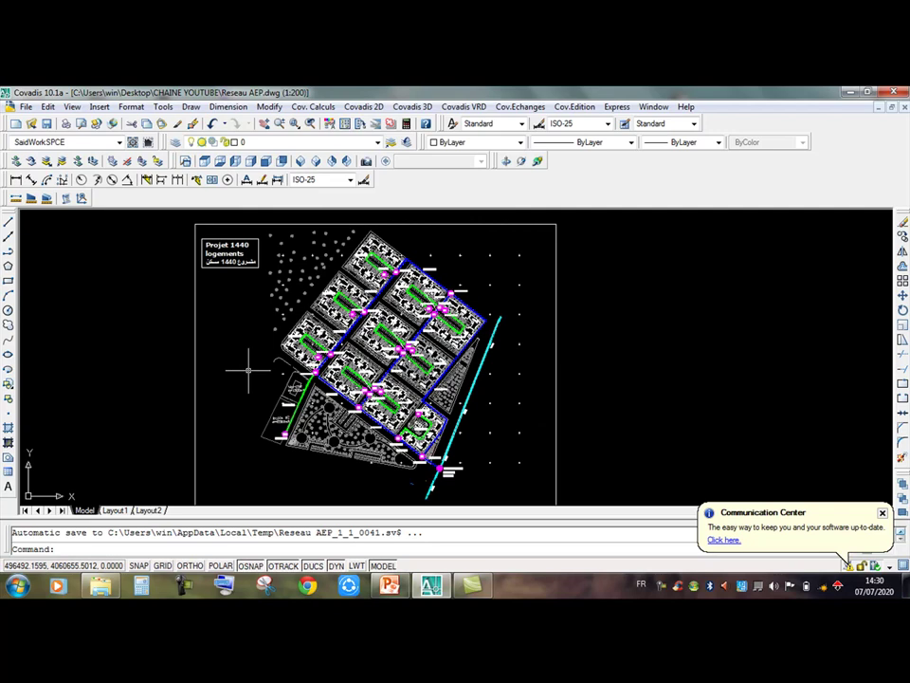